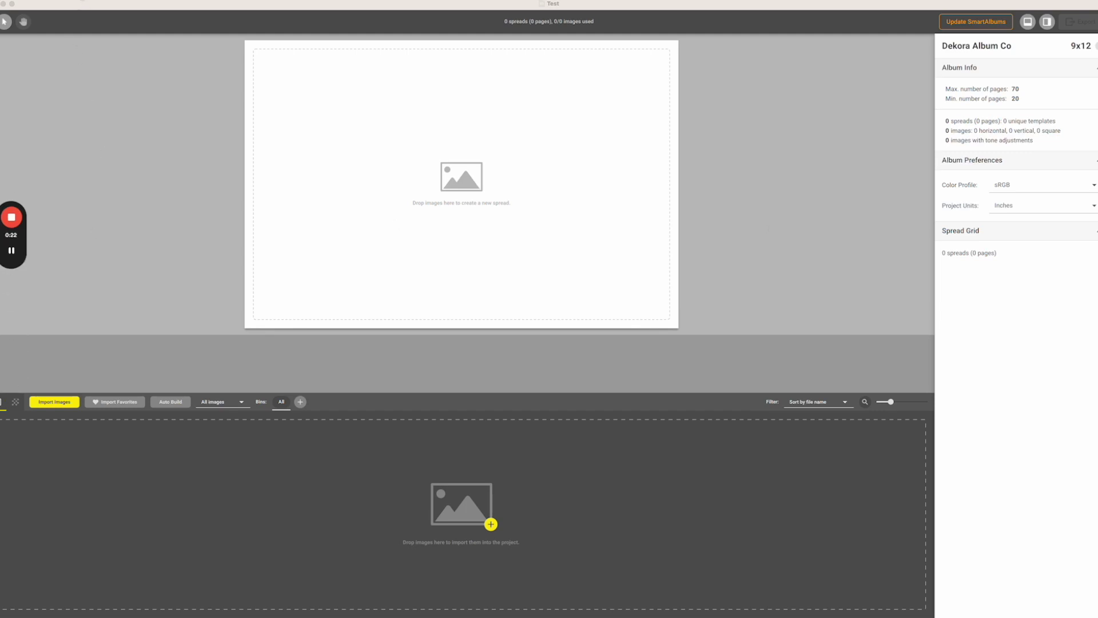
Step: Start a new project and browse the album company presets, keeping Dekora Album Co
click(83, 0)
click(91, 5)
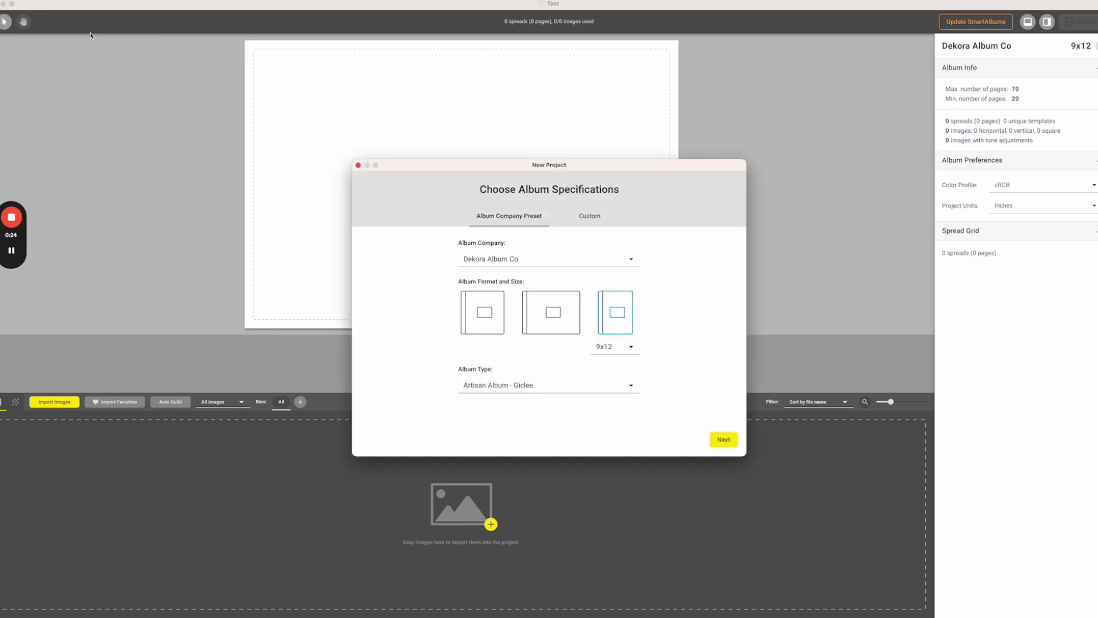
click(605, 263)
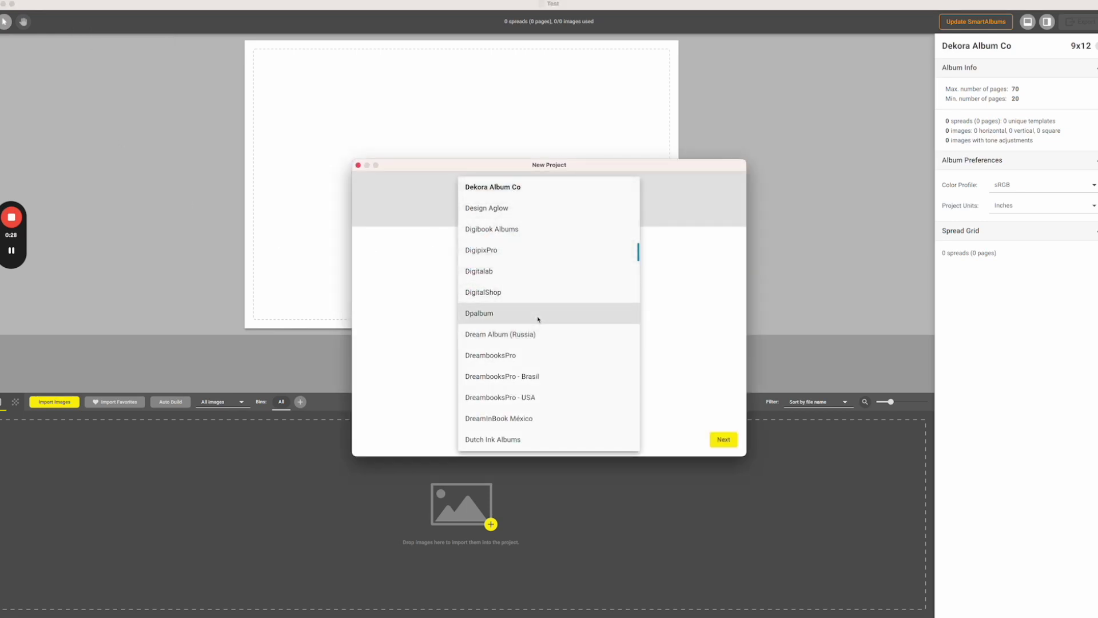
scroll(537, 319, down, 15)
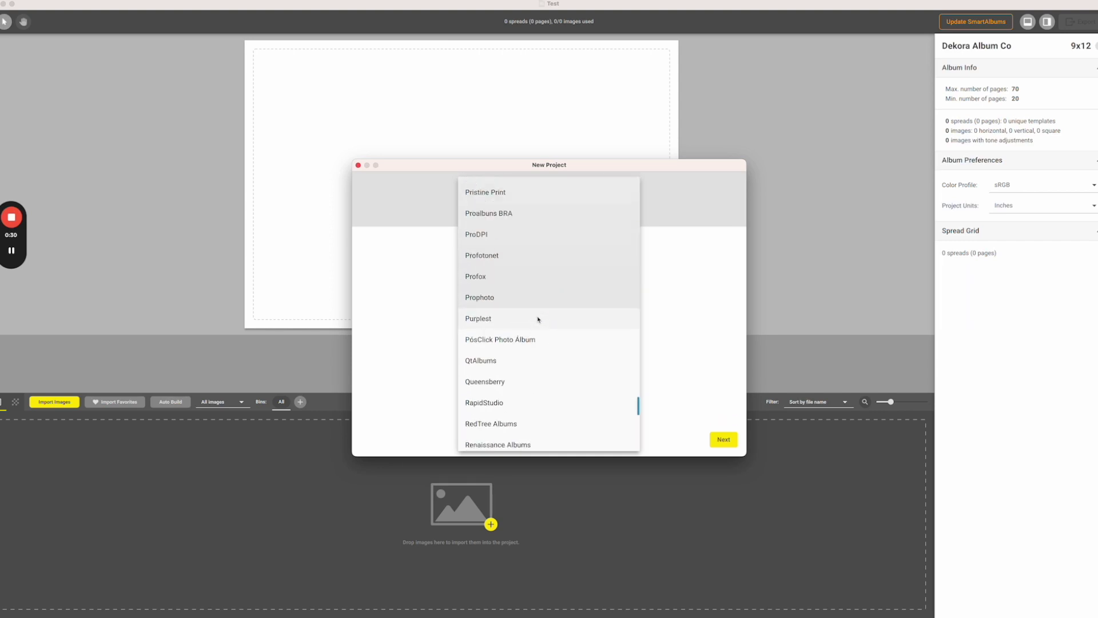
scroll(537, 319, down, 5)
scroll(537, 319, up, 10)
scroll(538, 319, up, 12)
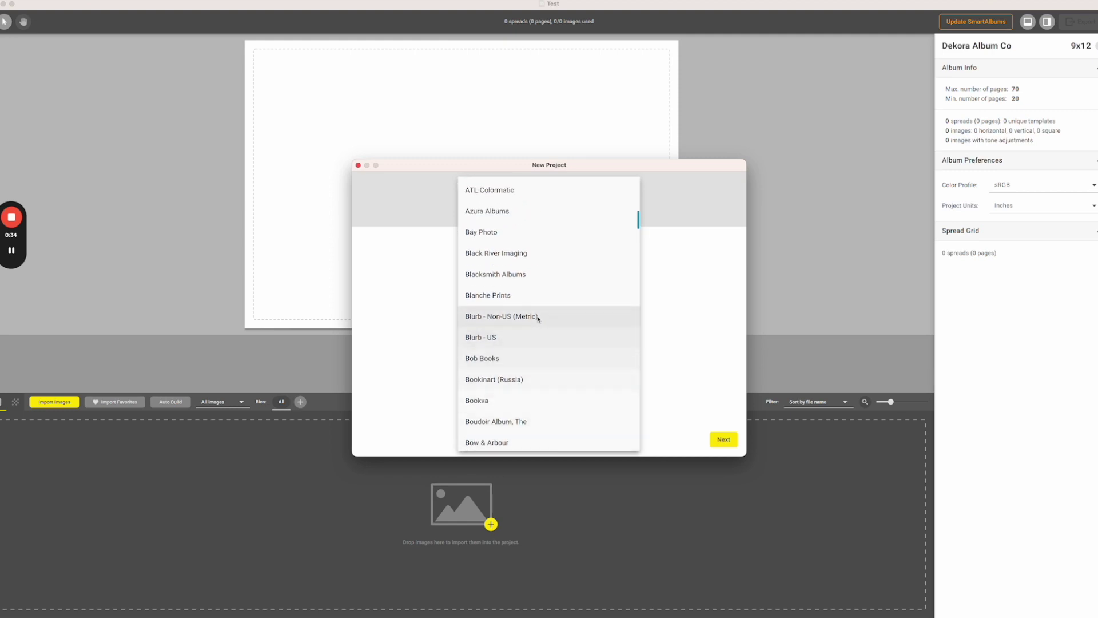
scroll(537, 320, down, 5)
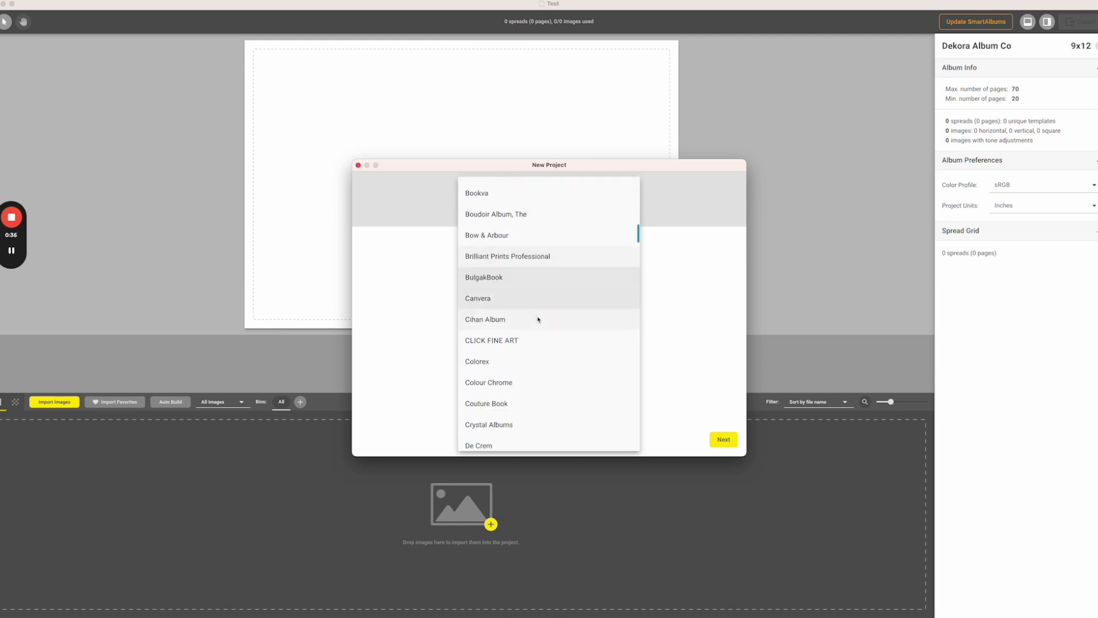
scroll(537, 319, down, 3)
click(542, 392)
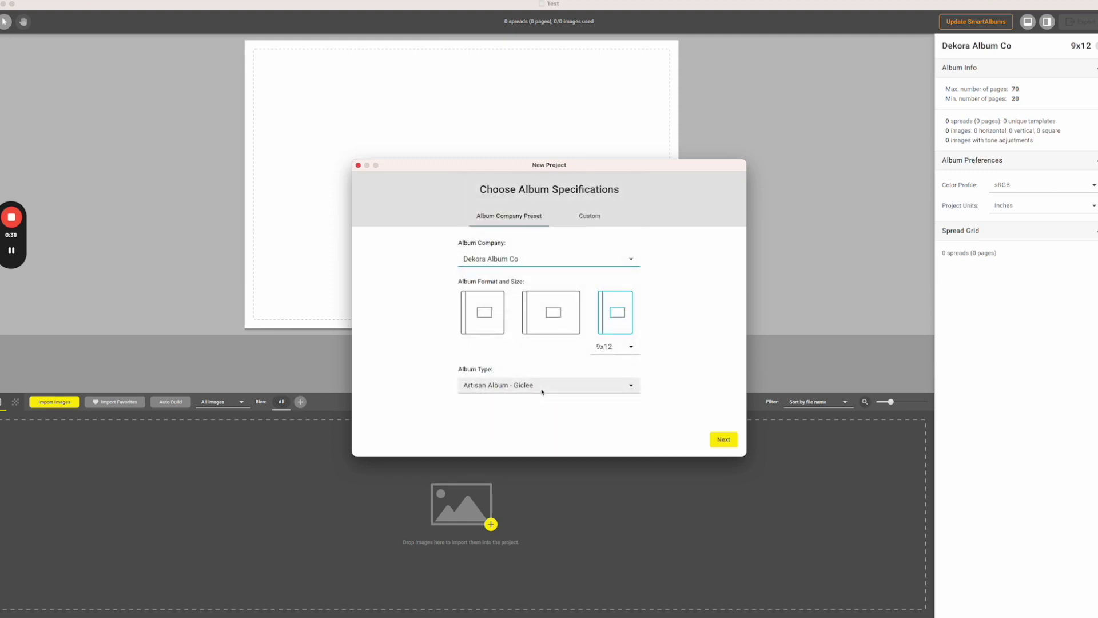
Step: Try the square album format at 10x10 and review the available album types
click(590, 390)
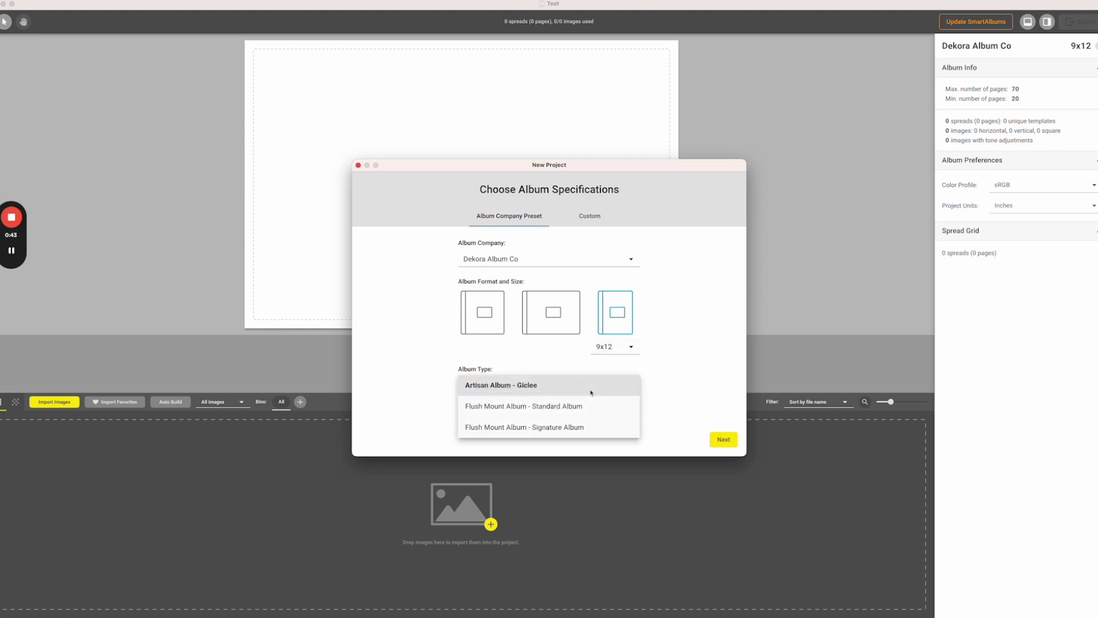
click(406, 410)
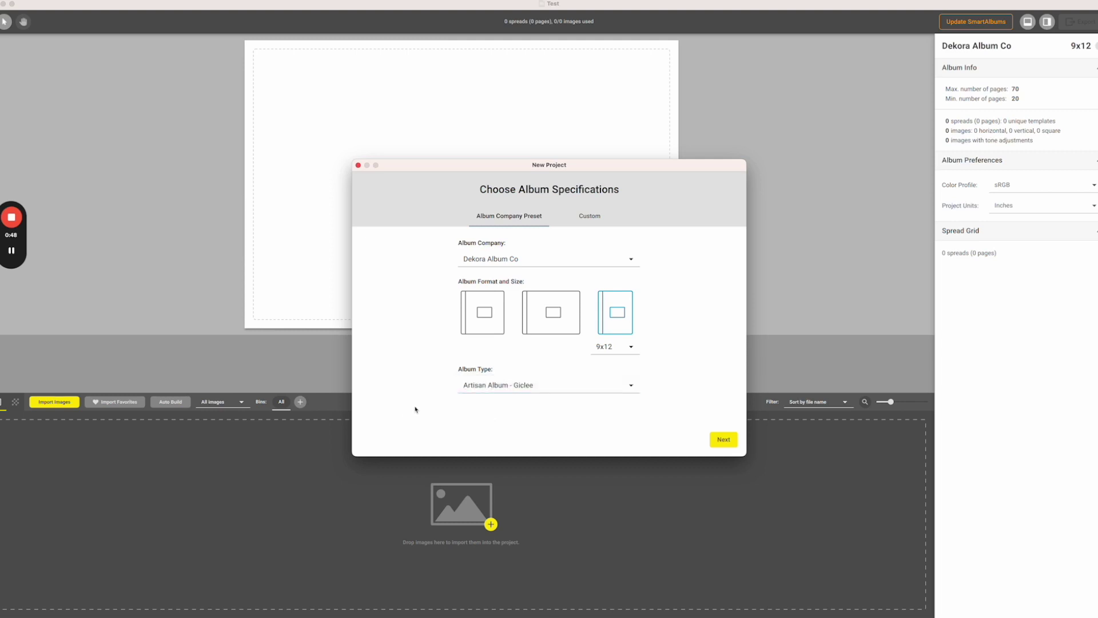
click(493, 329)
click(477, 347)
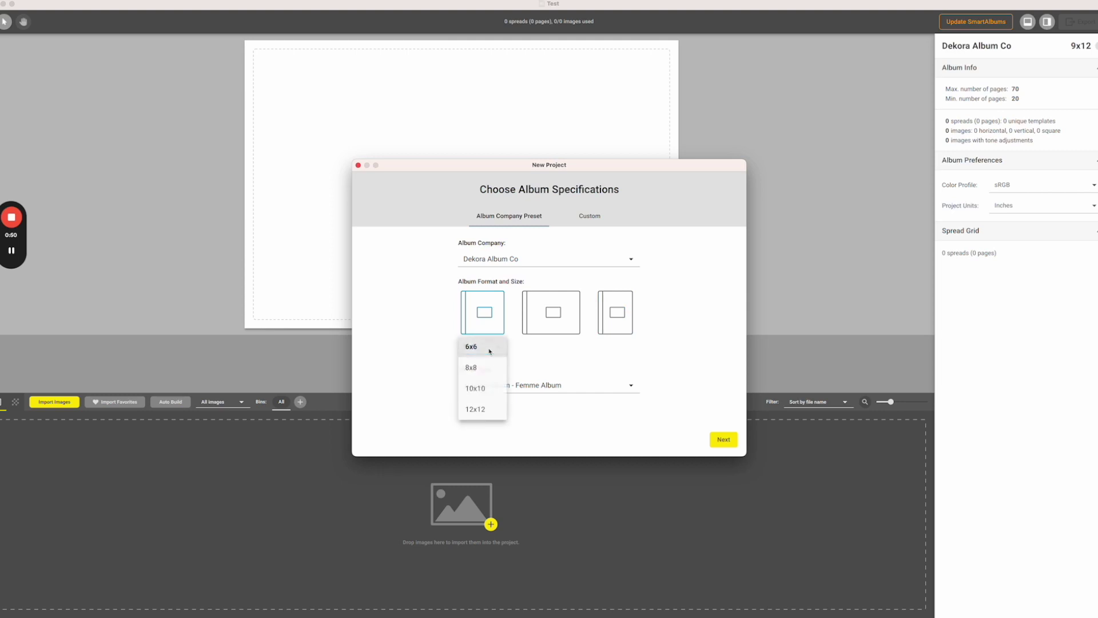
click(478, 388)
click(481, 385)
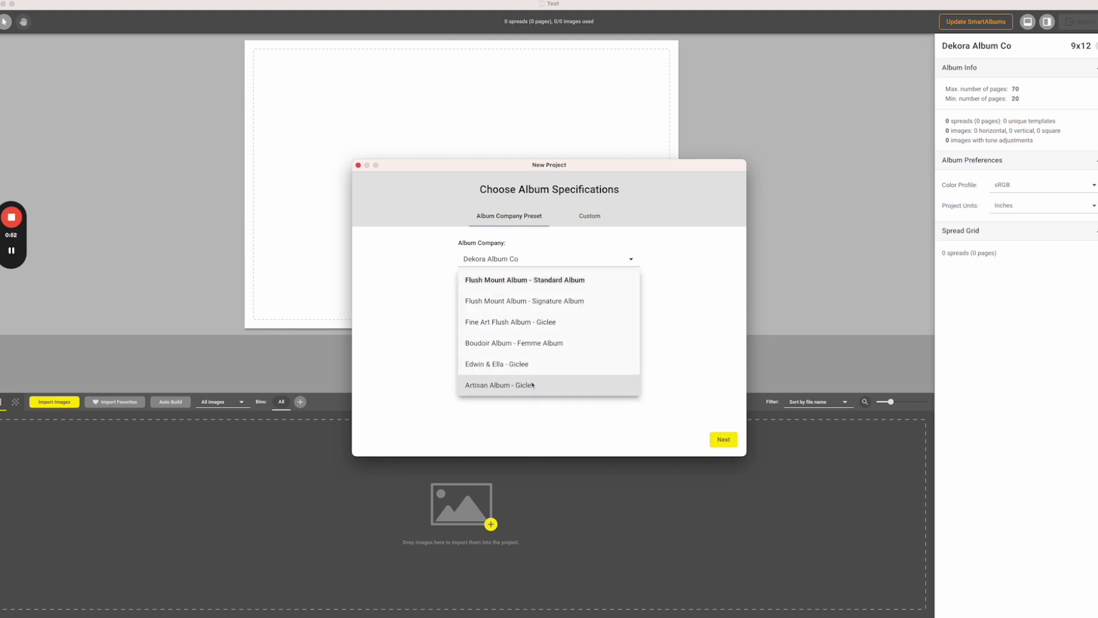
click(427, 381)
Step: Switch the album format back to vertical with the 9x12 size
click(622, 326)
click(612, 347)
click(613, 388)
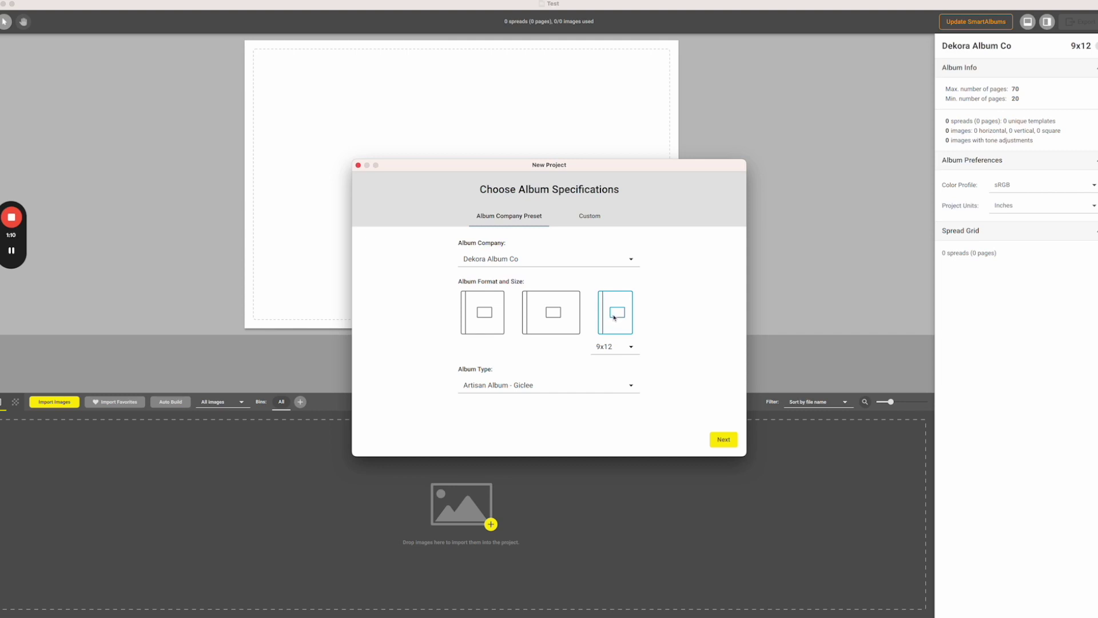
Step: Review the custom album specifications and the output dimensions diagram, and return to the album company preset
click(591, 227)
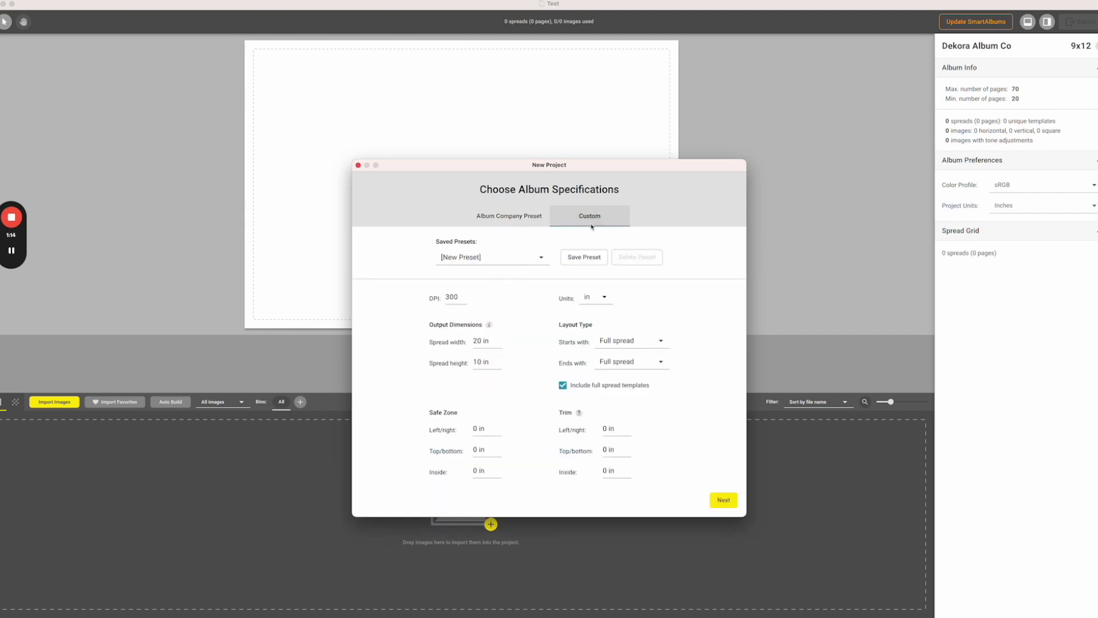
mouse_move(490, 326)
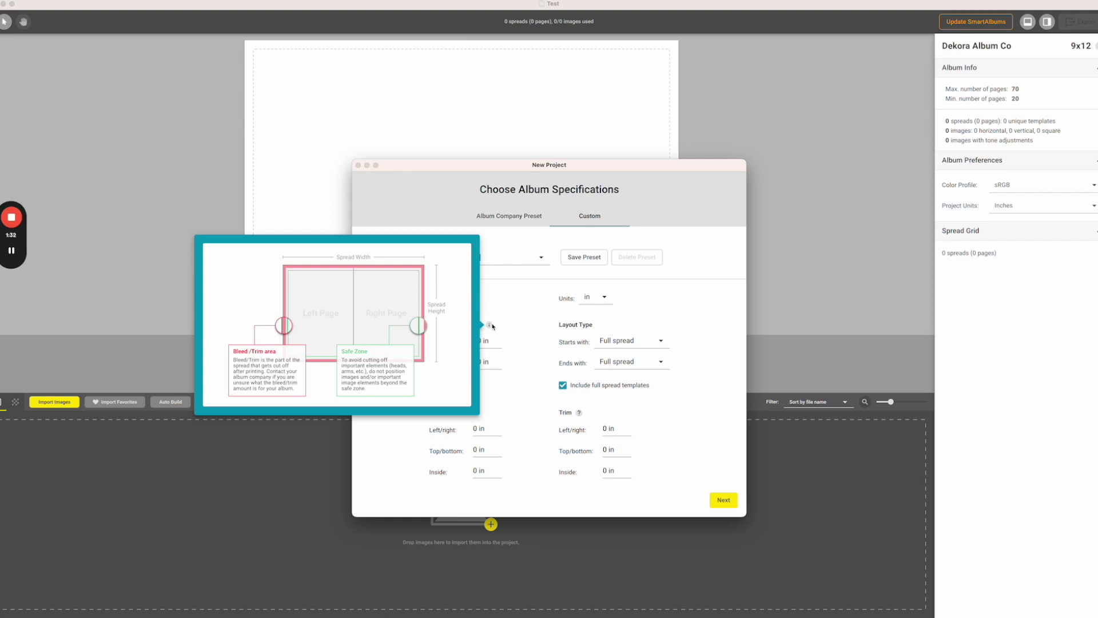
click(521, 217)
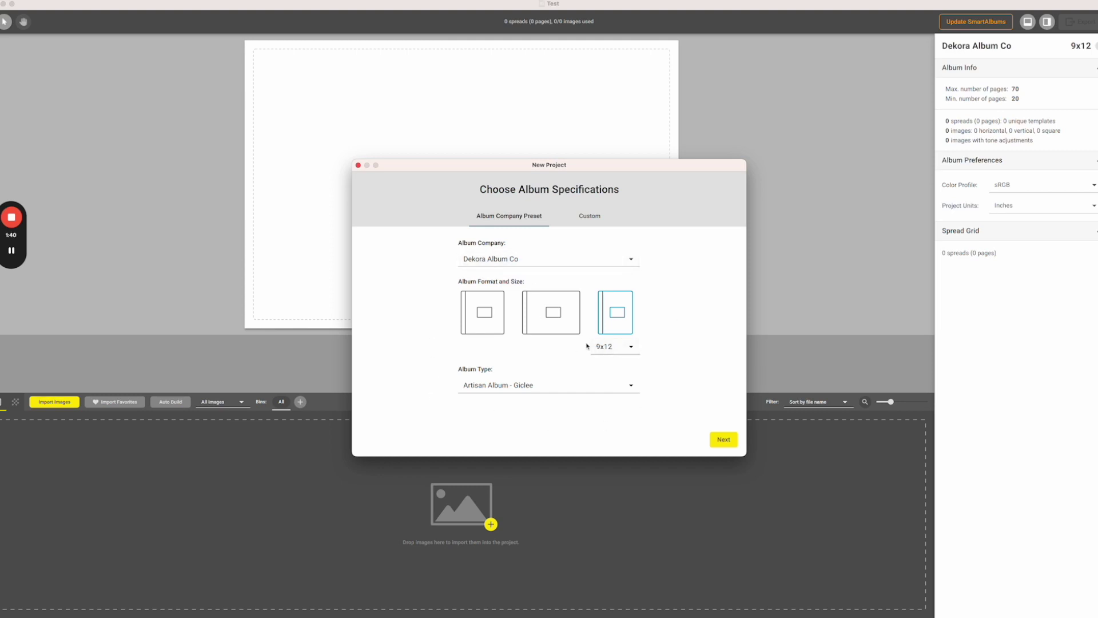
Step: Review the template library filter options and appearance settings, and close the new project setup without starting it
click(735, 440)
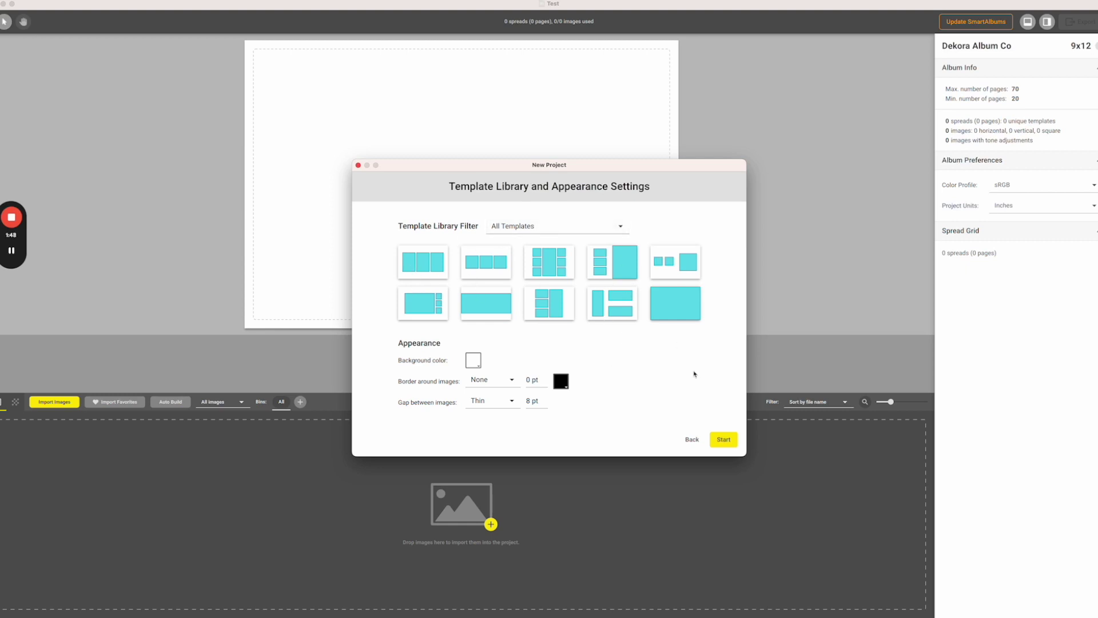
click(558, 226)
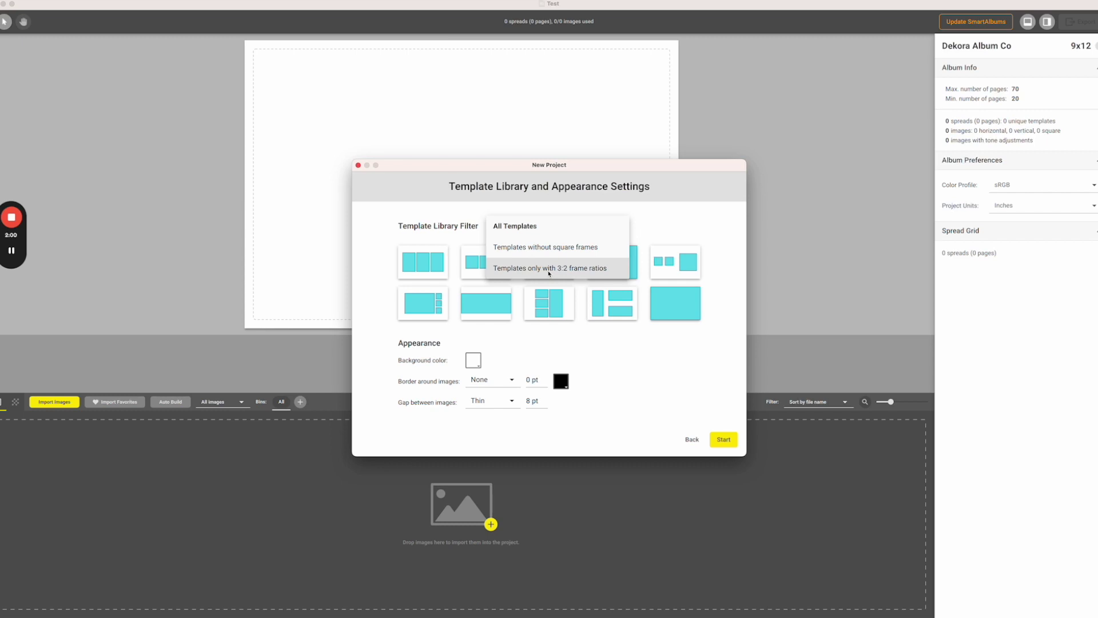
click(612, 351)
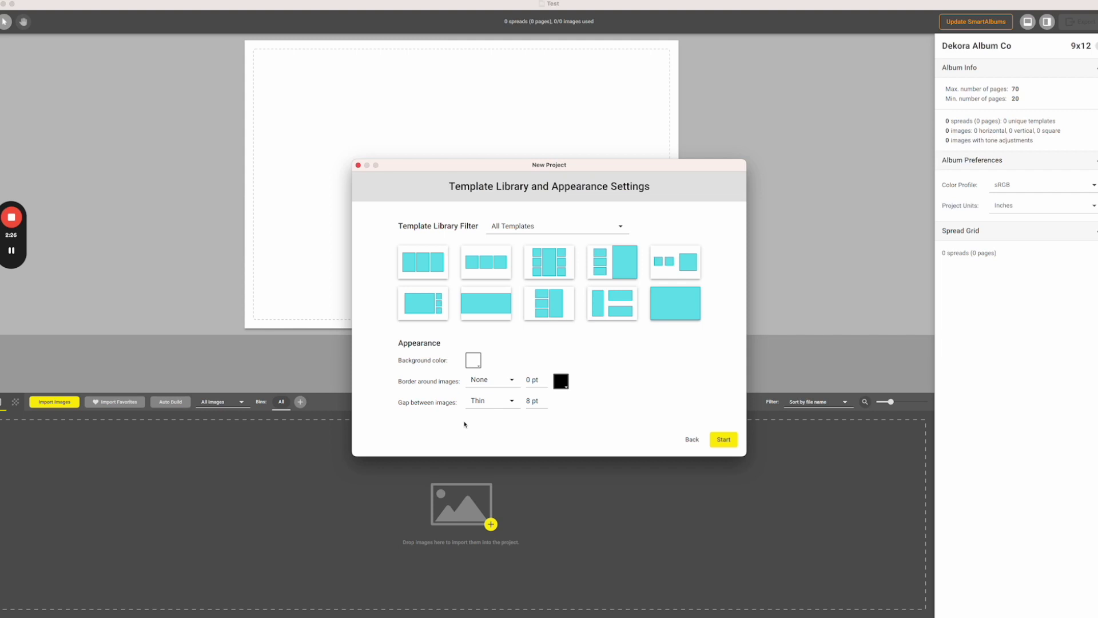
click(358, 166)
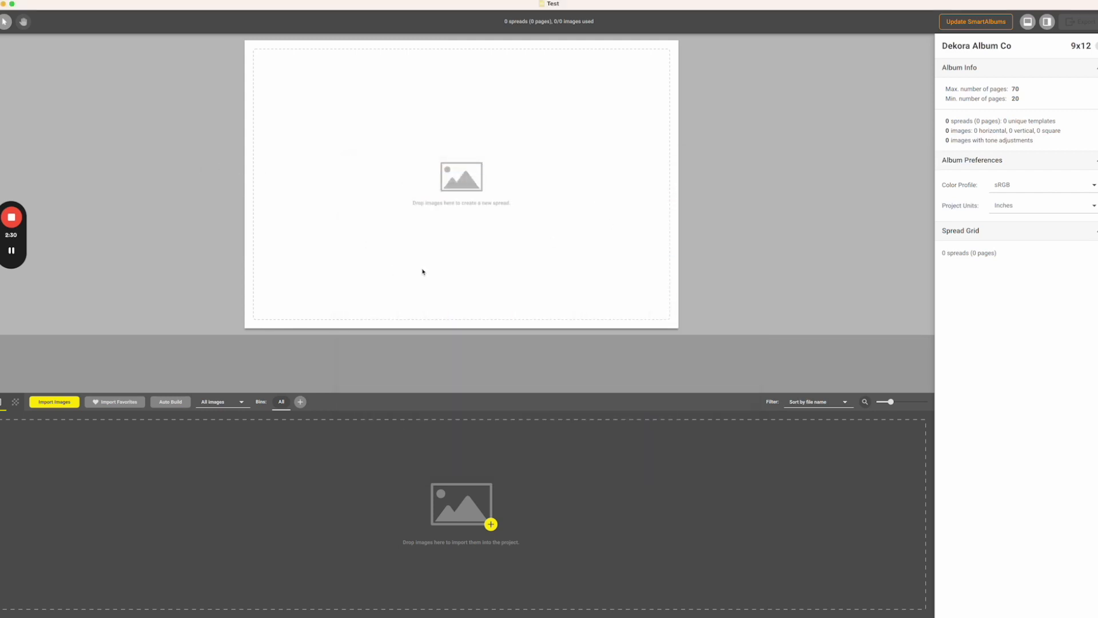
Step: Import all the JPEG images from the 00 Highlights folder into the project
click(54, 401)
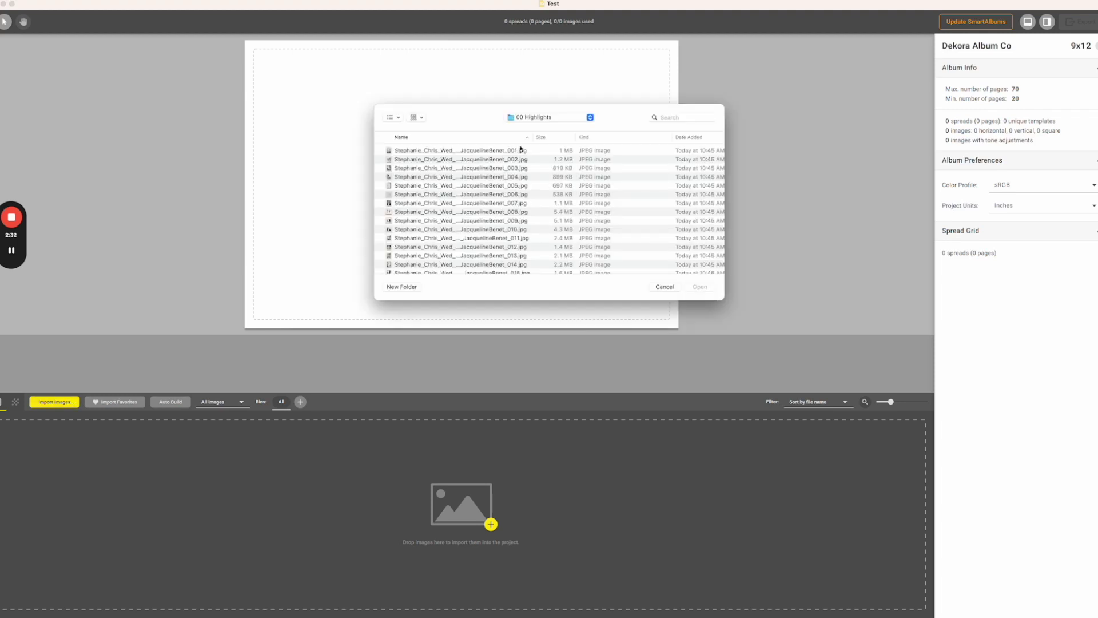
click(510, 150)
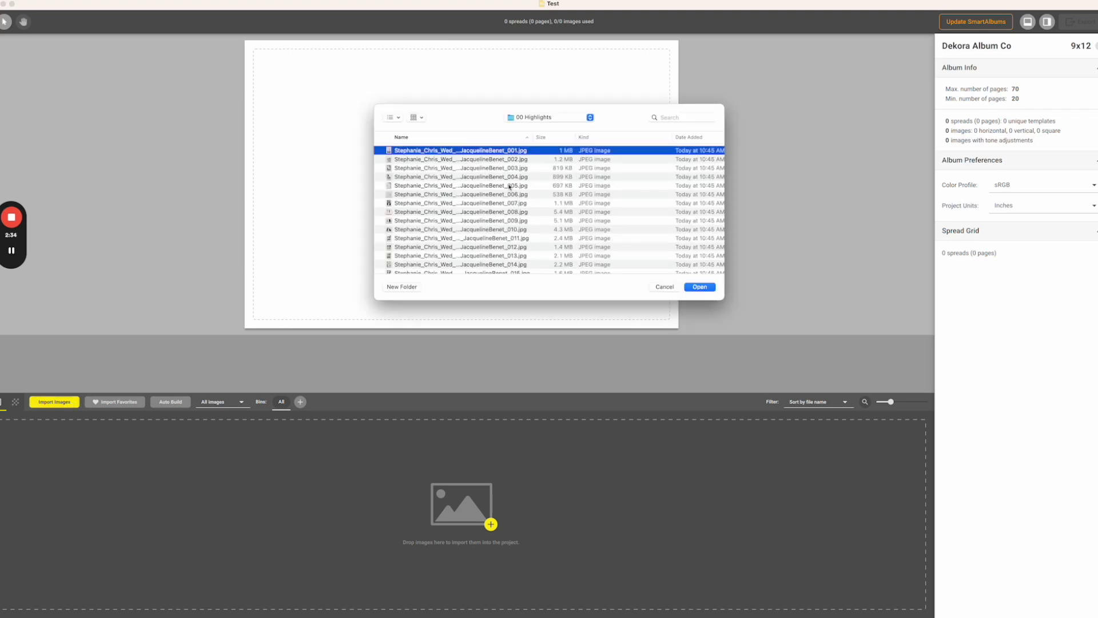
key(super+a)
scroll(509, 229, down, 20)
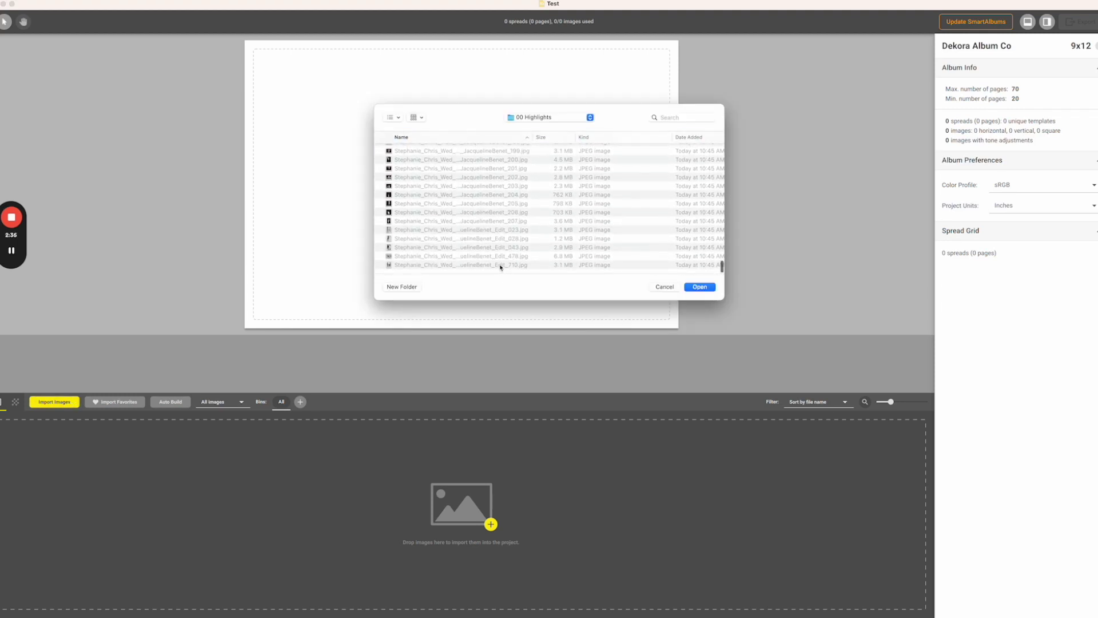
key(super+a)
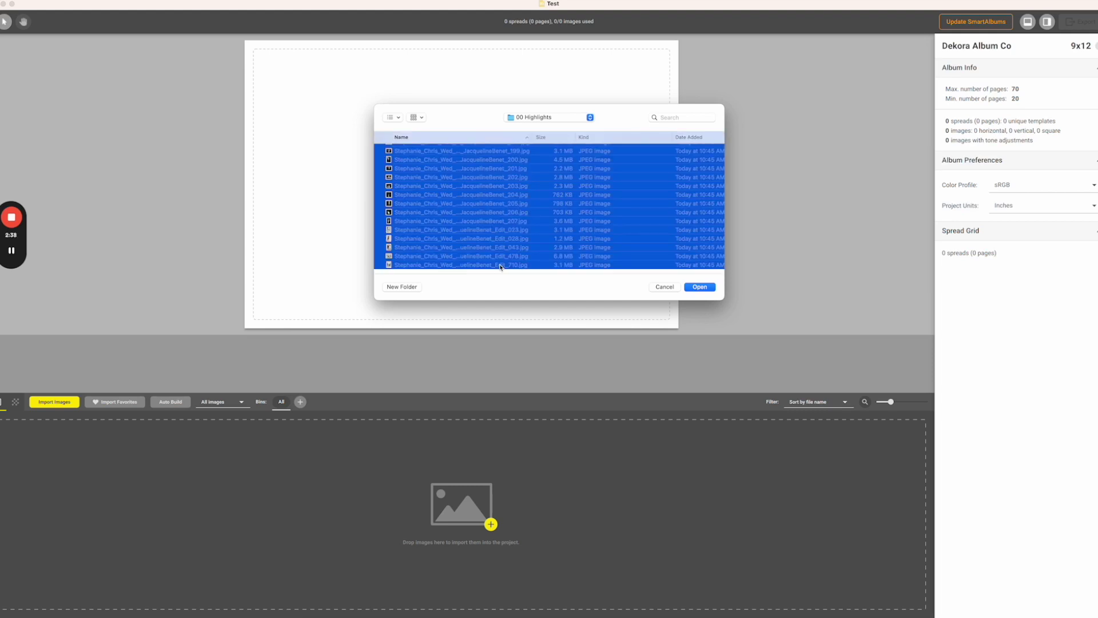
scroll(656, 231, up, 20)
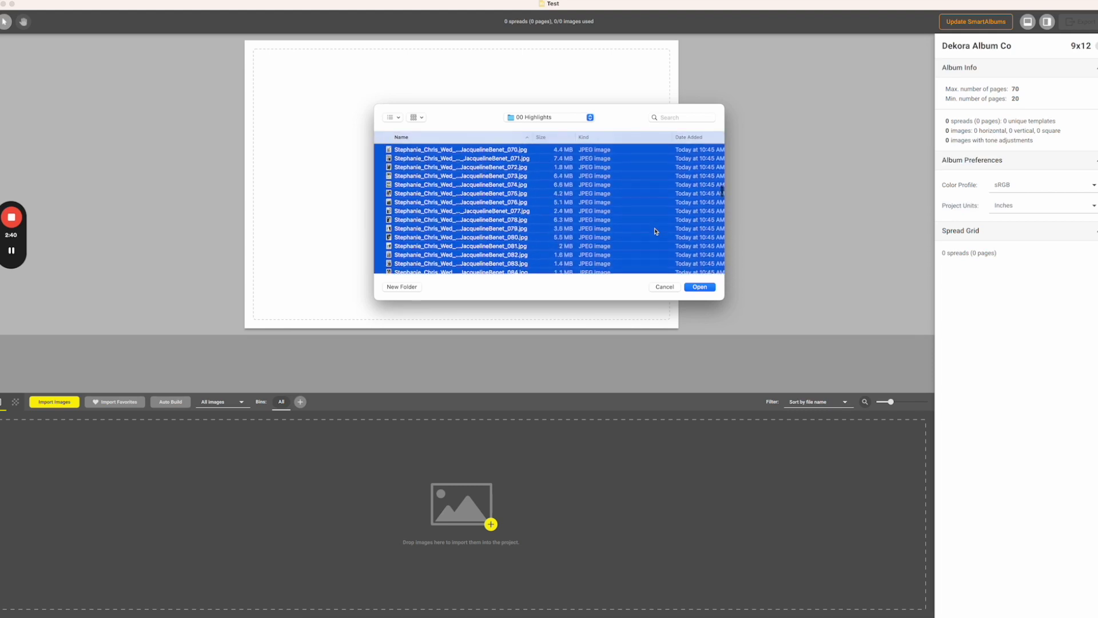
click(703, 288)
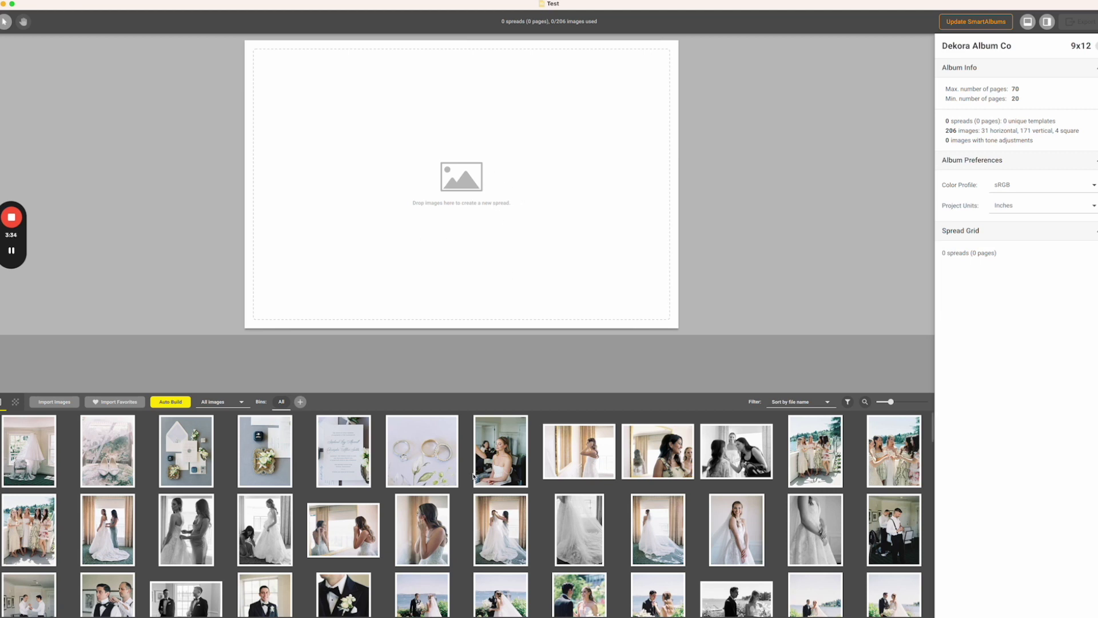
Step: Create the opening spread with the photo of the couple walking hand in hand on the dock
scroll(473, 477, down, 1)
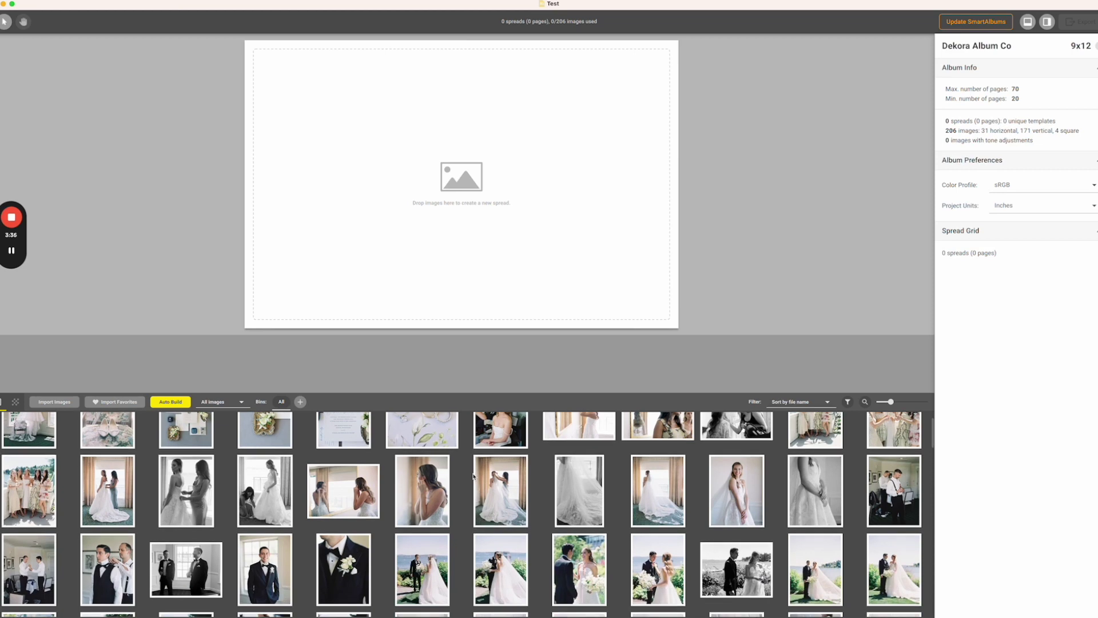
scroll(474, 476, down, 10)
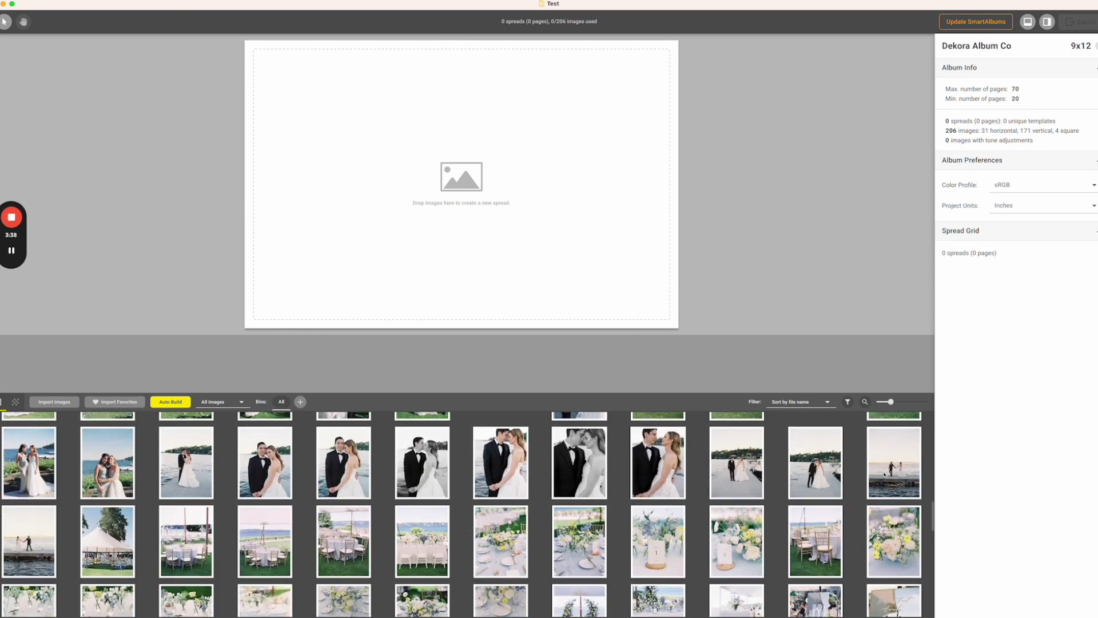
drag(35, 552, 560, 232)
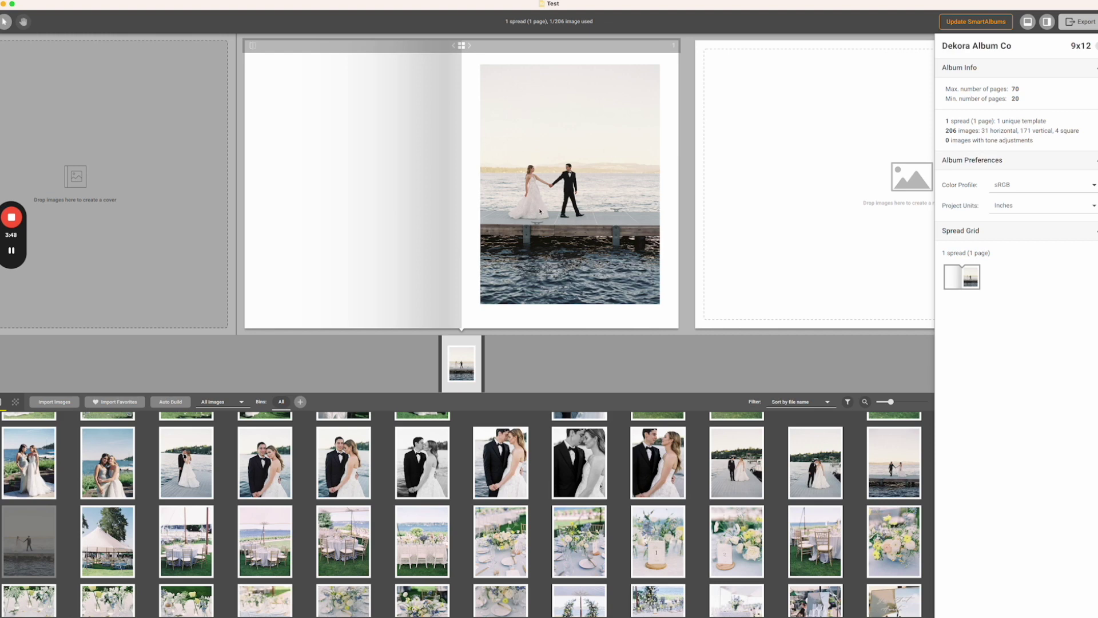
Step: Create a second spread pairing the hanging wedding dress photo with the bridal shoes photo
scroll(443, 491, up, 5)
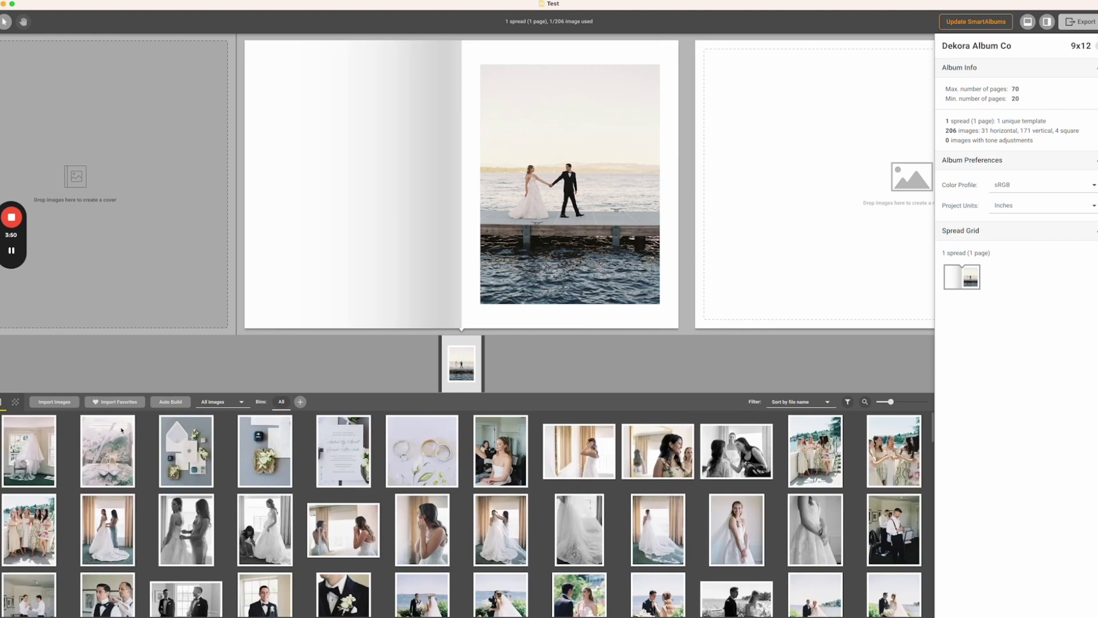
drag(57, 449, 765, 240)
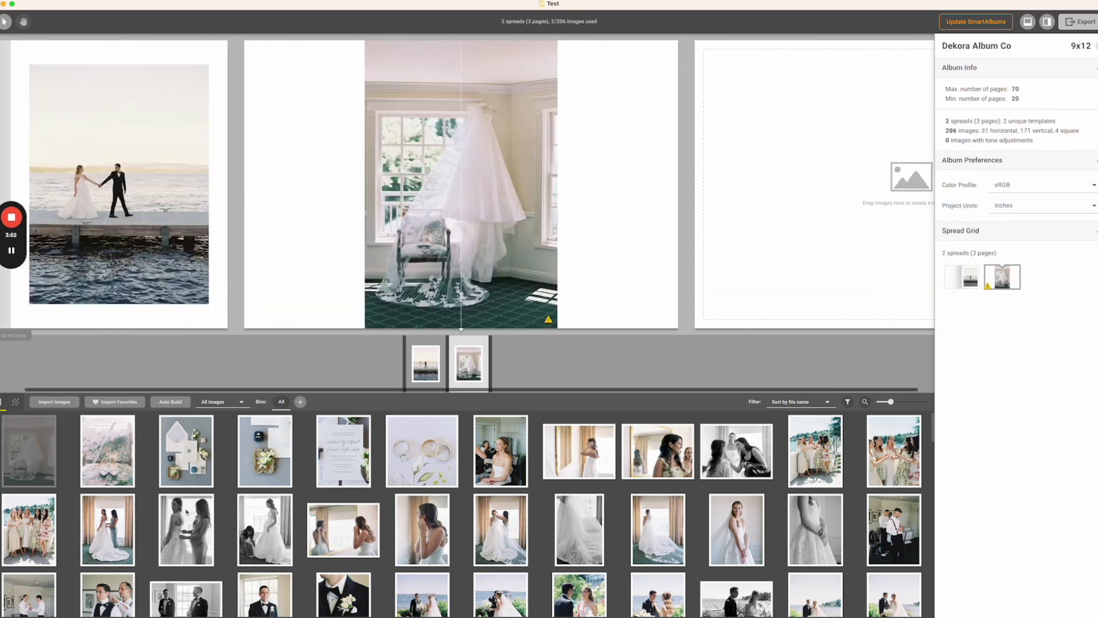
drag(107, 475, 601, 239)
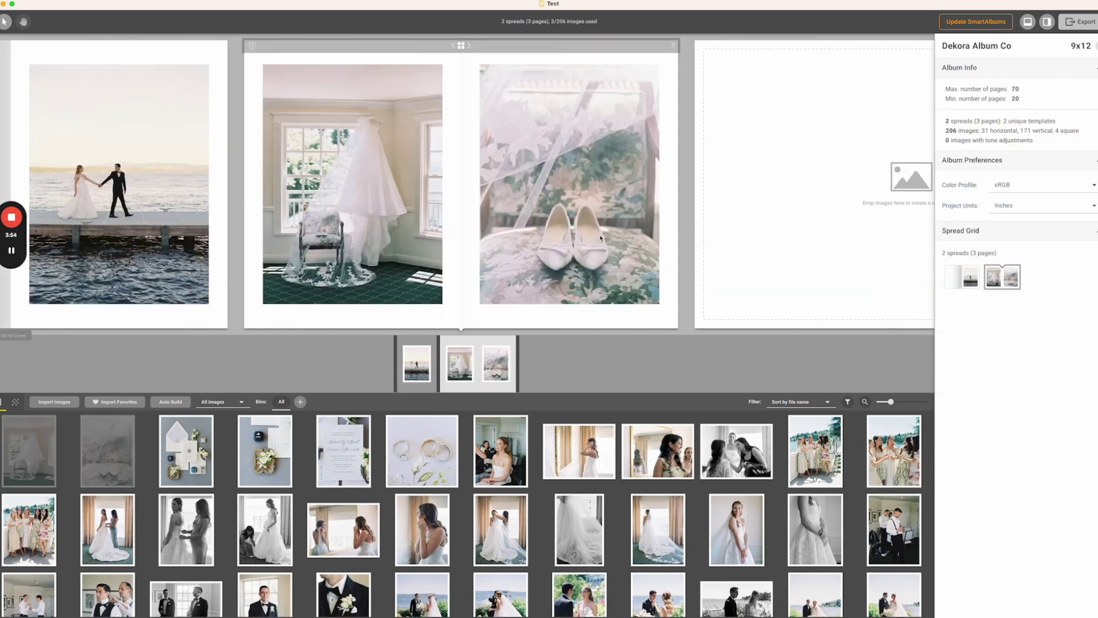
key(Left)
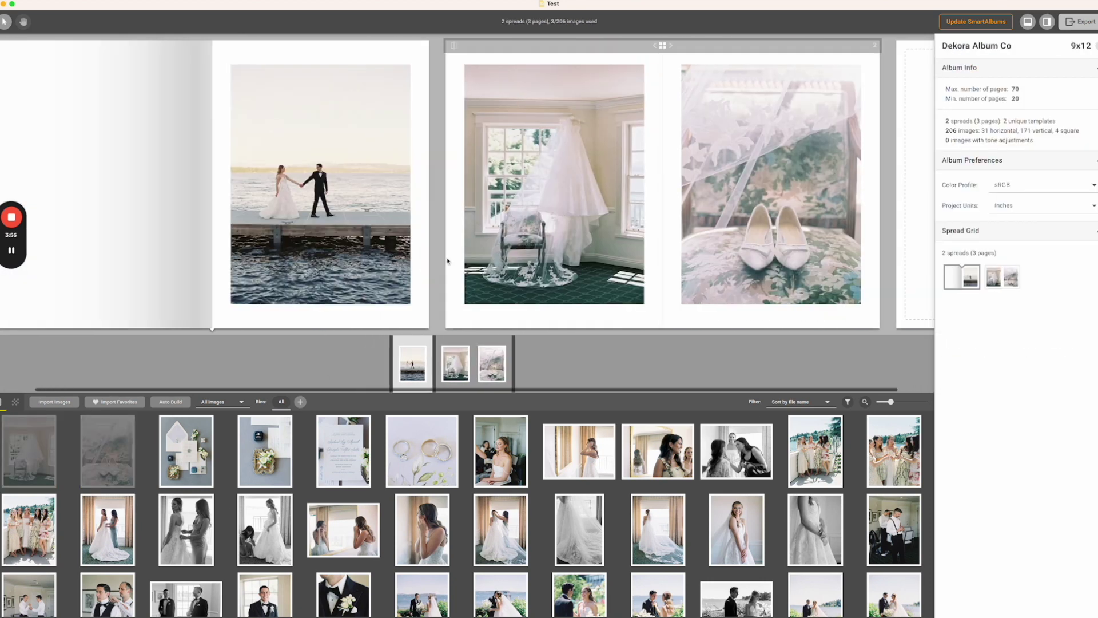
key(Right)
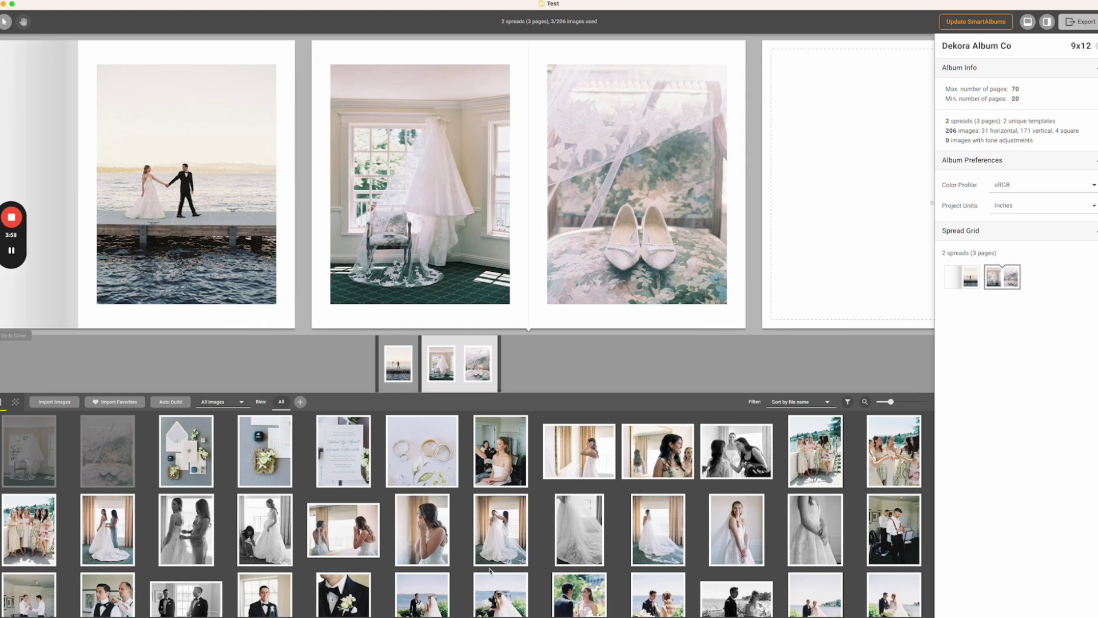
Step: Create a third spread with the vertical photo of the bride and bridesmaids on the waterfront deck
scroll(460, 558, down, 3)
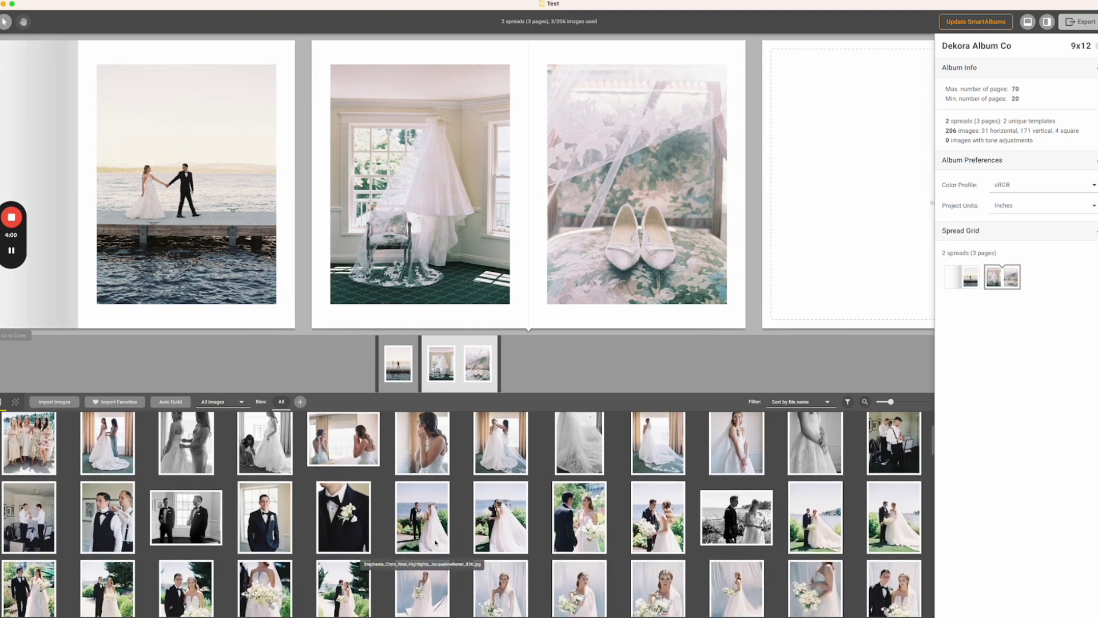
scroll(435, 542, up, 3)
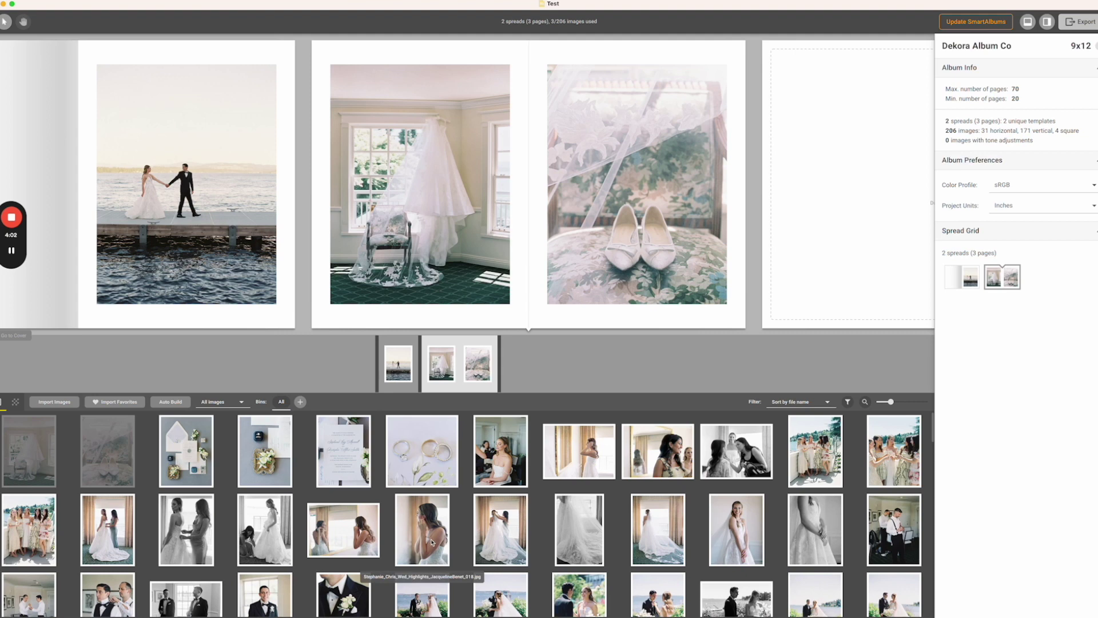
drag(816, 470, 791, 262)
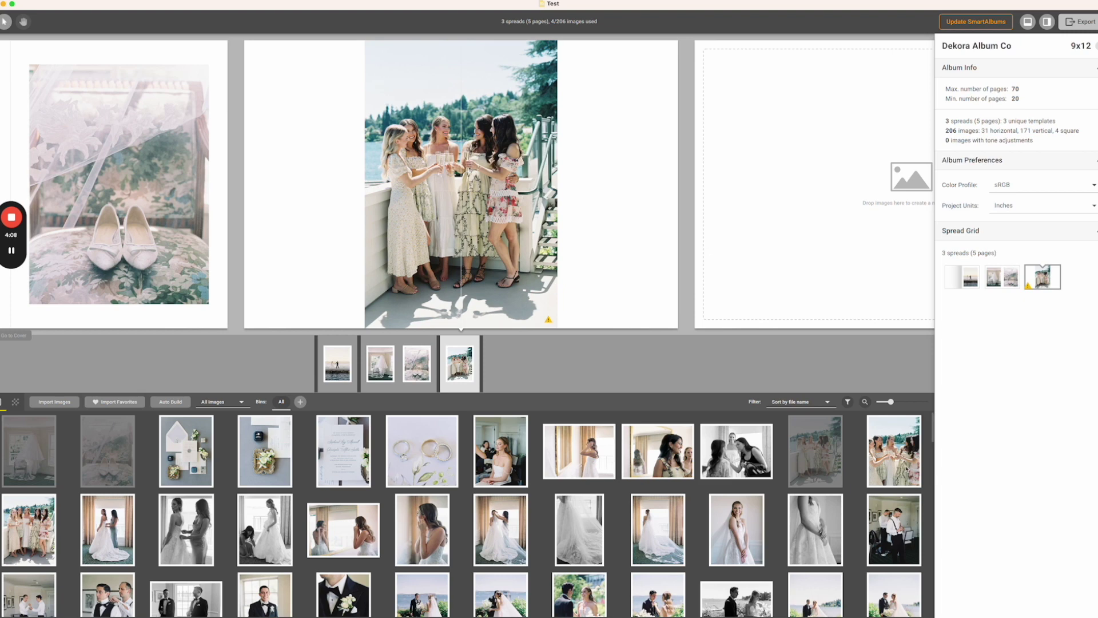
Step: Add the seated bride getting-ready photo to the bridesmaids spread, and start a fourth spread with the photo of the groom being dressed
drag(499, 478, 464, 390)
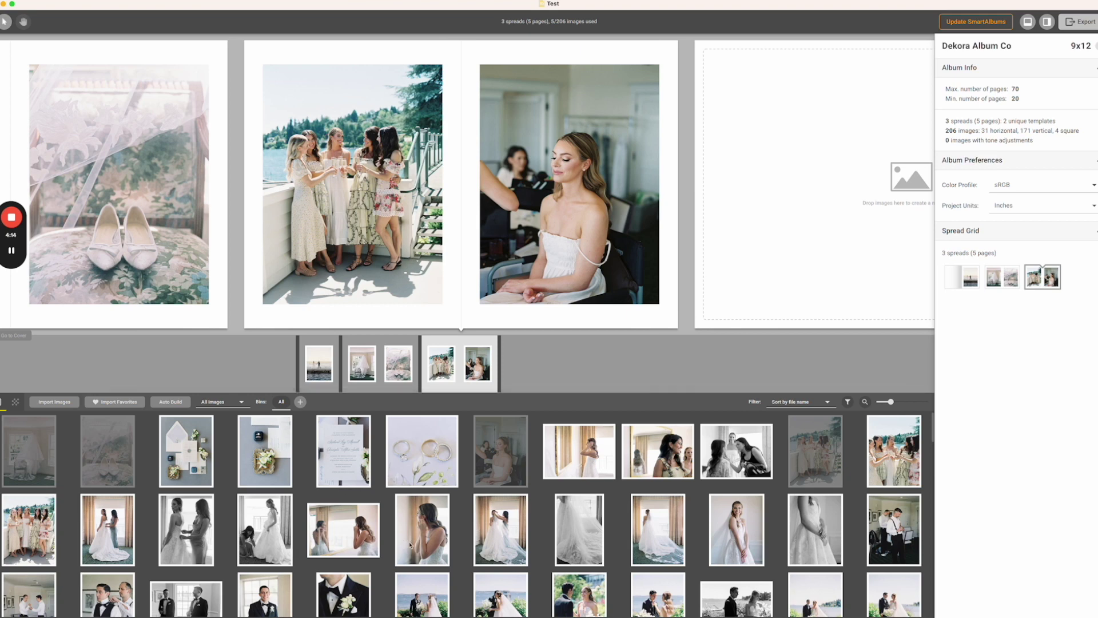
scroll(389, 542, right, 5)
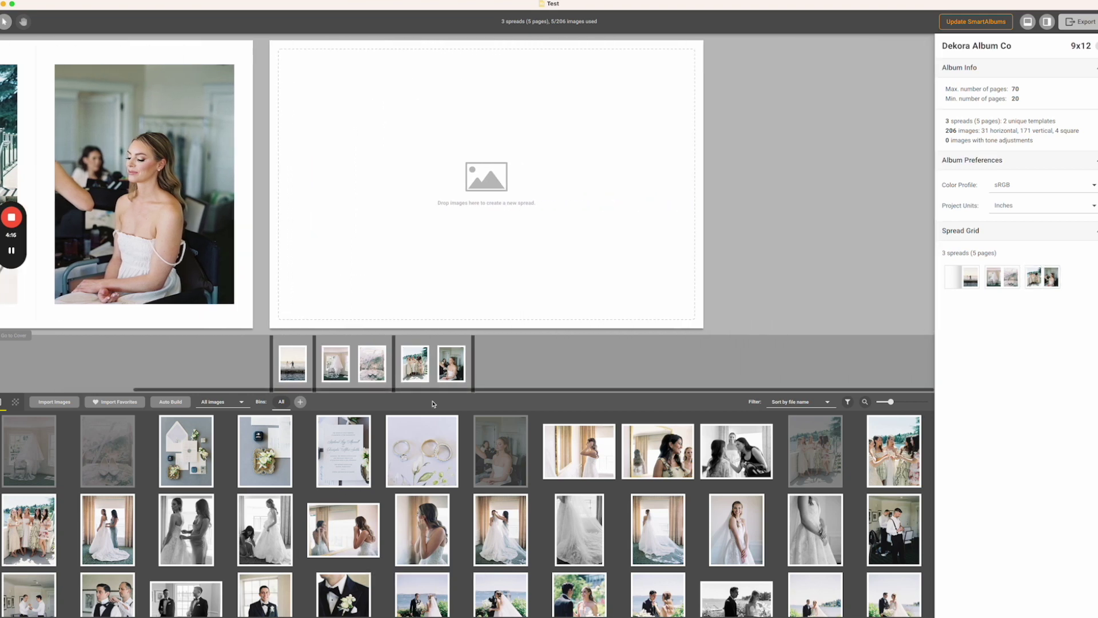
scroll(351, 539, down, 2)
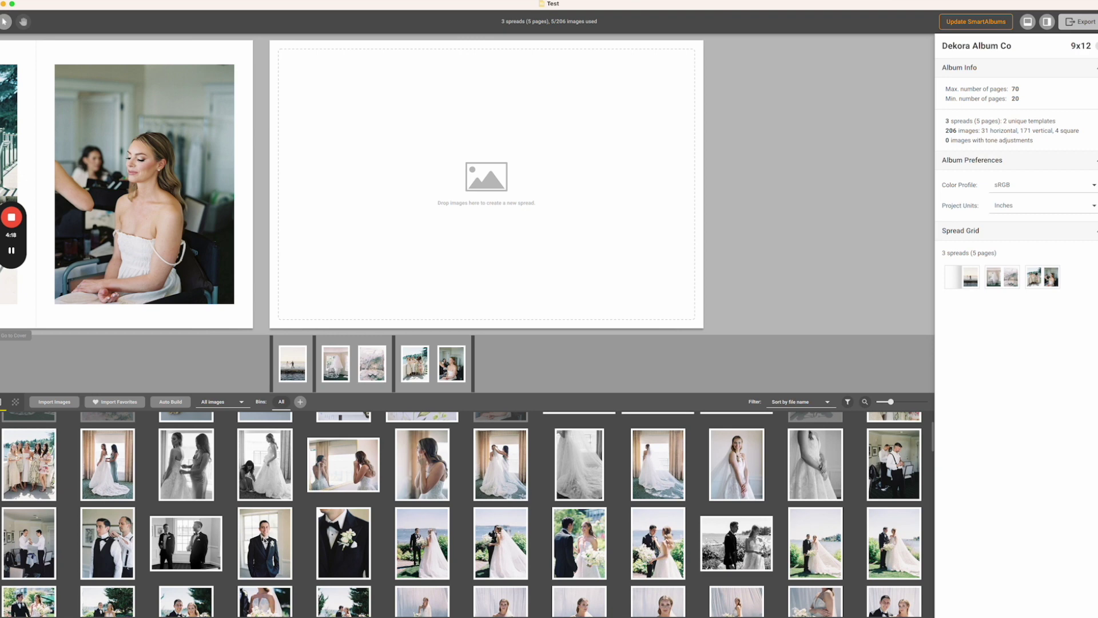
drag(108, 542, 409, 259)
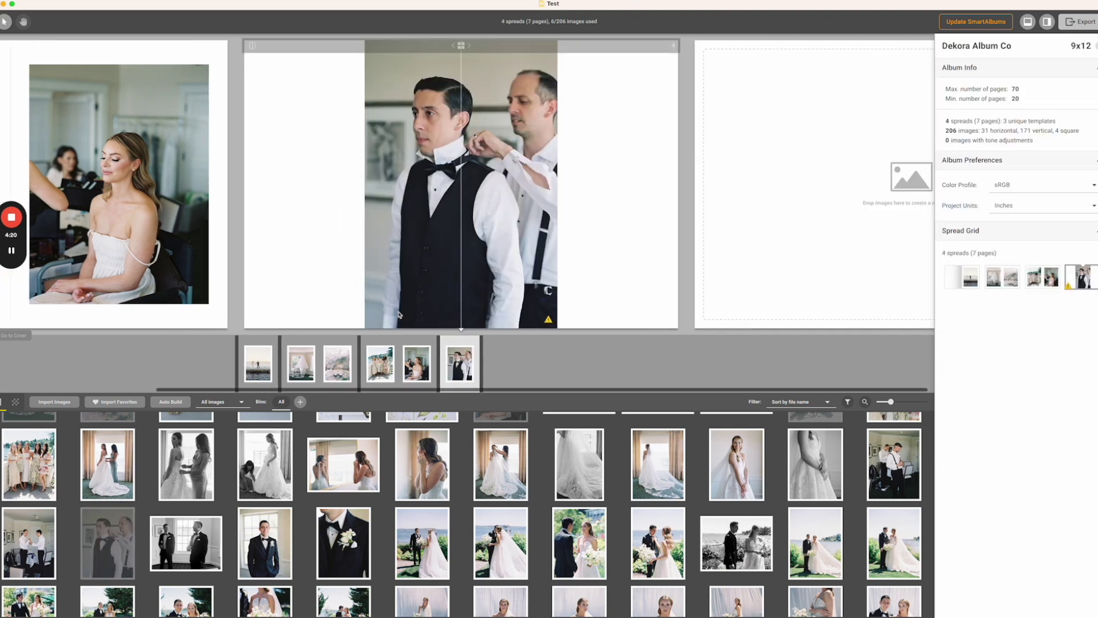
Step: Add the full invitation suite flat lay and the close-up of the printed invitation to the groom's spread
scroll(433, 537, up, 2)
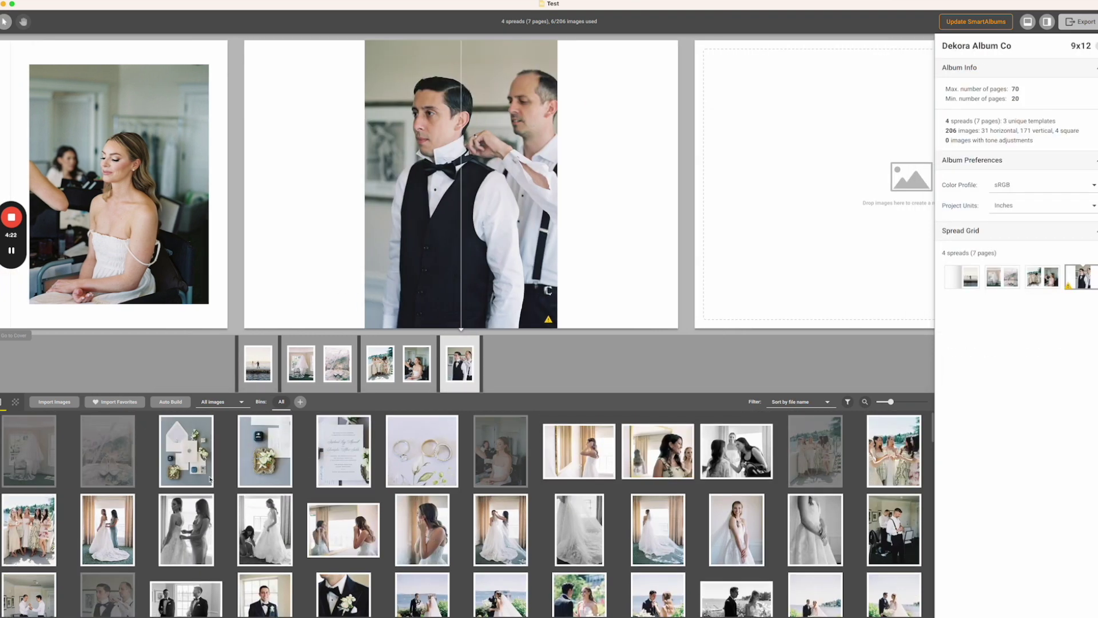
drag(191, 458, 478, 366)
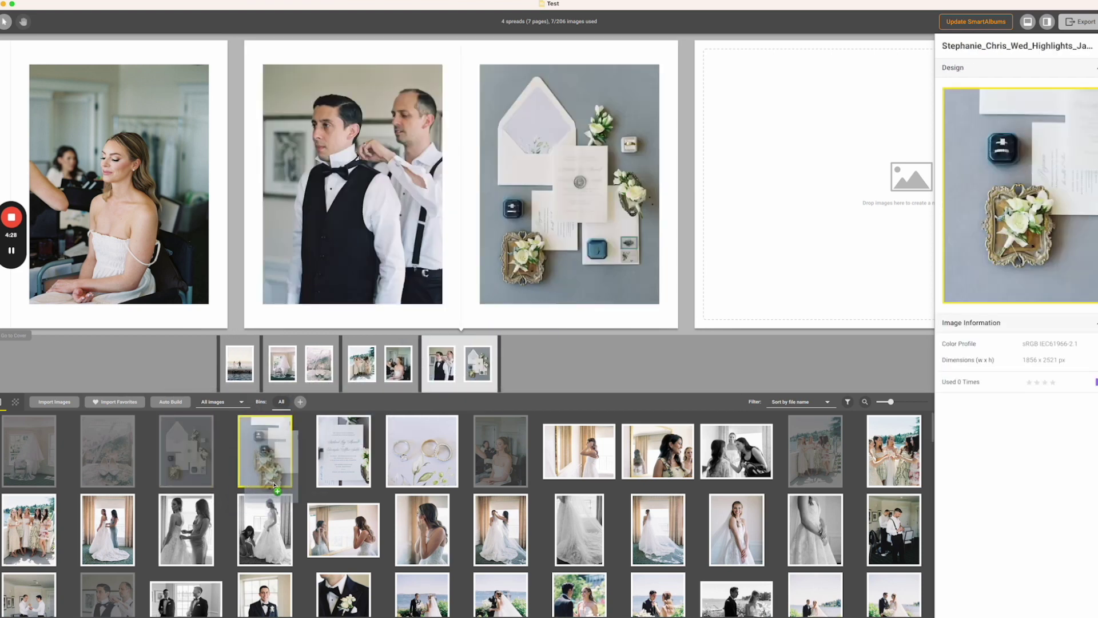
drag(350, 457, 483, 366)
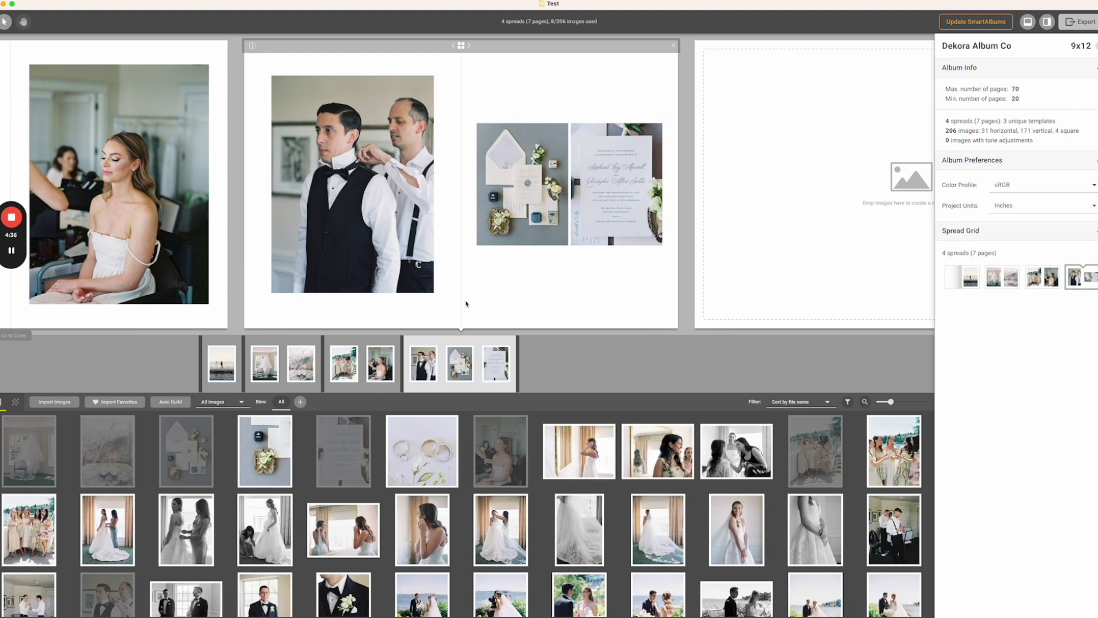
Step: Create a fifth spread pairing the color photo of the bride's veil being adjusted with the smiling bride portrait
scroll(420, 521, down, 5)
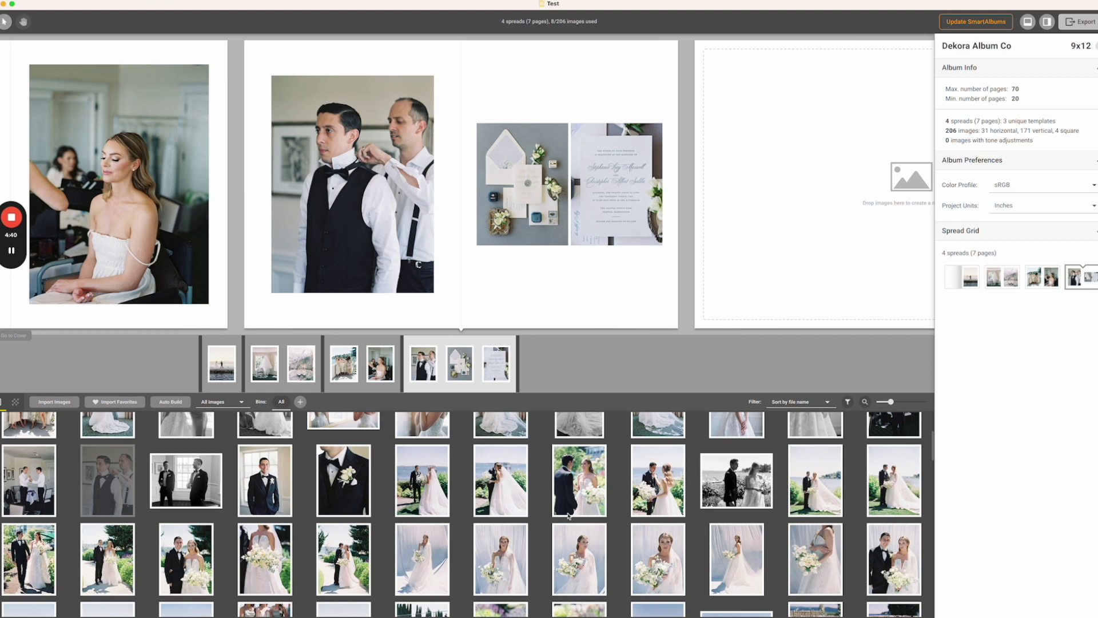
scroll(426, 502, up, 3)
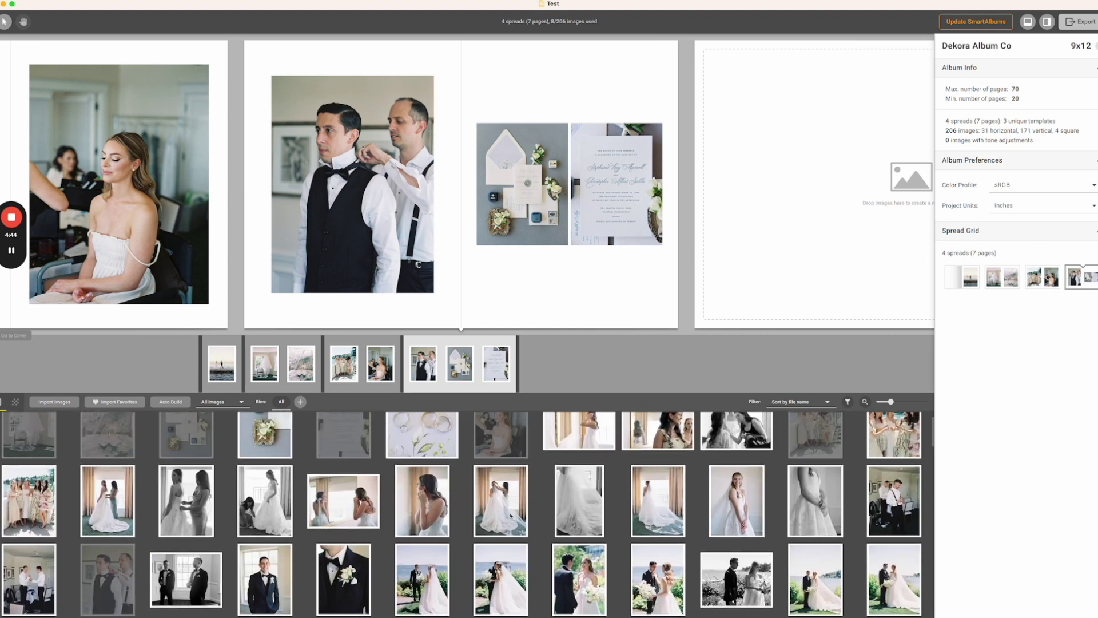
scroll(505, 519, up, 1)
scroll(506, 519, down, 1)
scroll(506, 519, up, 1)
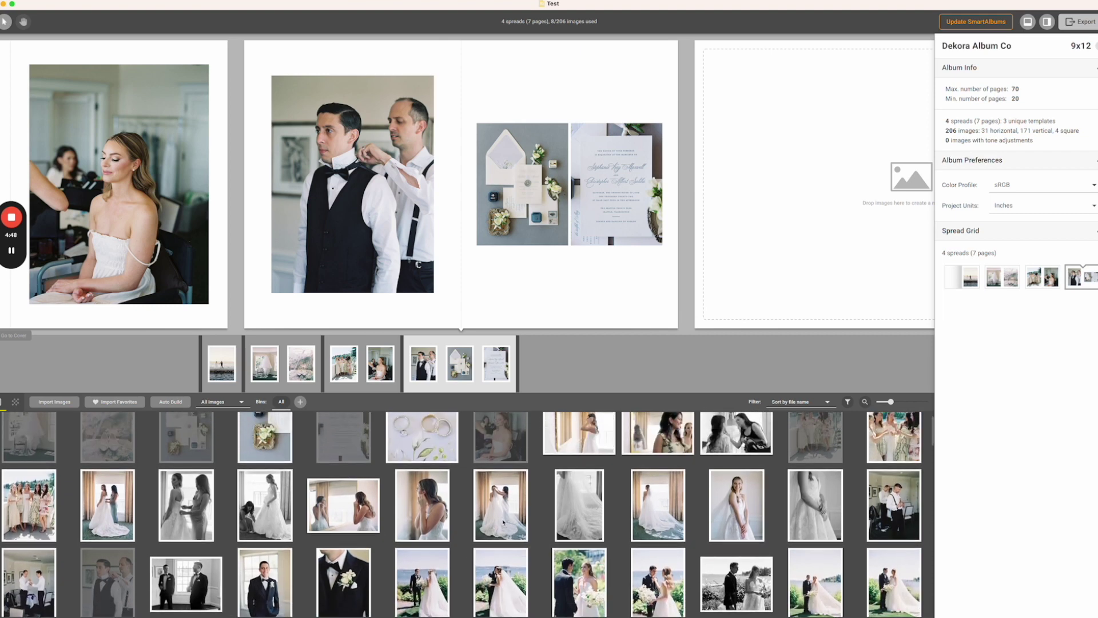
drag(499, 519, 776, 274)
drag(748, 519, 479, 378)
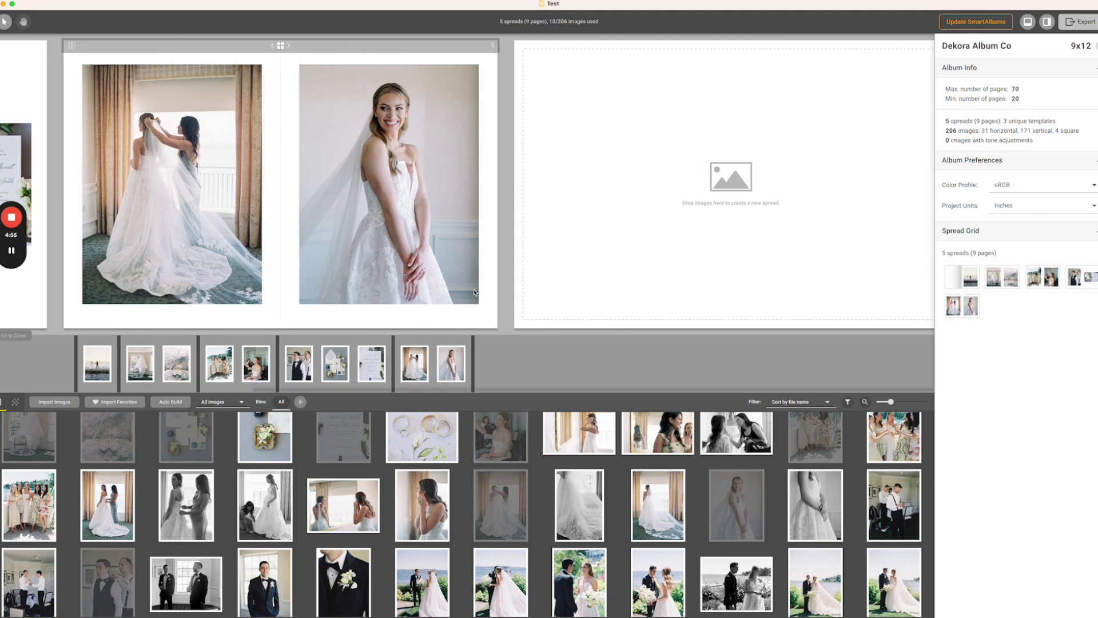
Step: Create a sixth spread pairing the couple's waterfront first-look photo with the close-up of the bride touching the groom's lapel
scroll(449, 468, down, 3)
drag(410, 513, 766, 307)
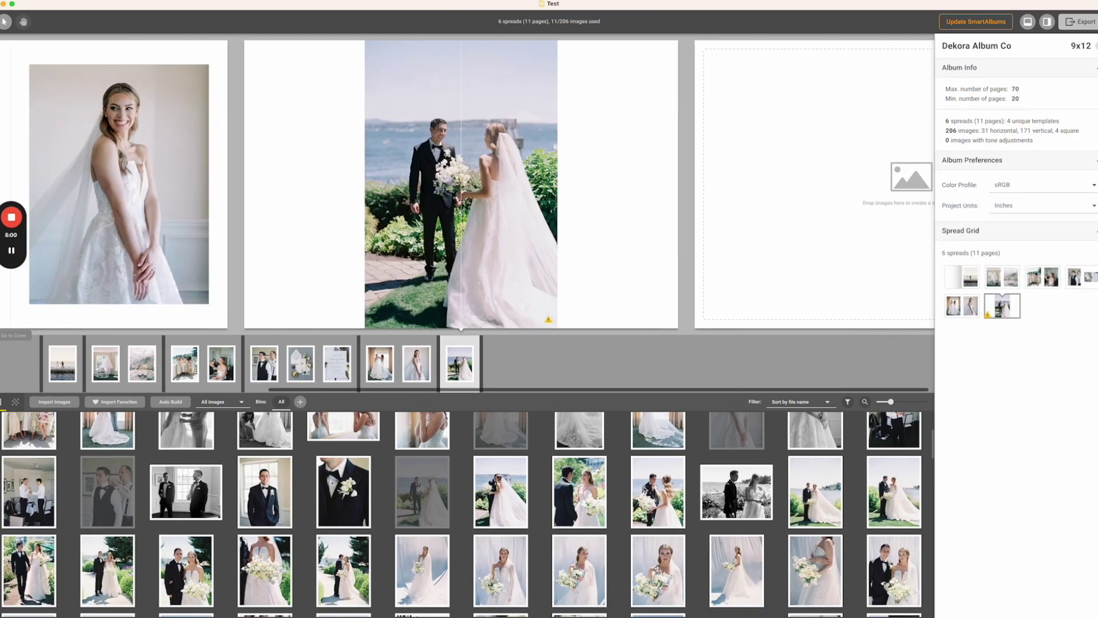
drag(658, 492, 496, 380)
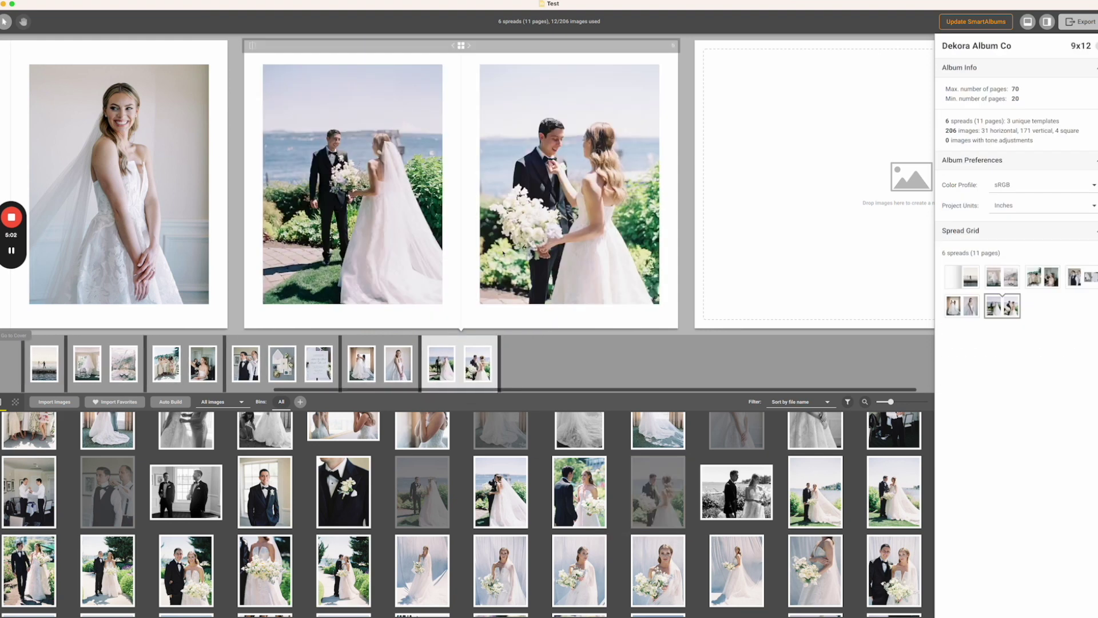
Step: Create a seventh spread pairing the bride's bouquet portrait with her full-length photo against the pale blue drape
scroll(532, 510, down, 3)
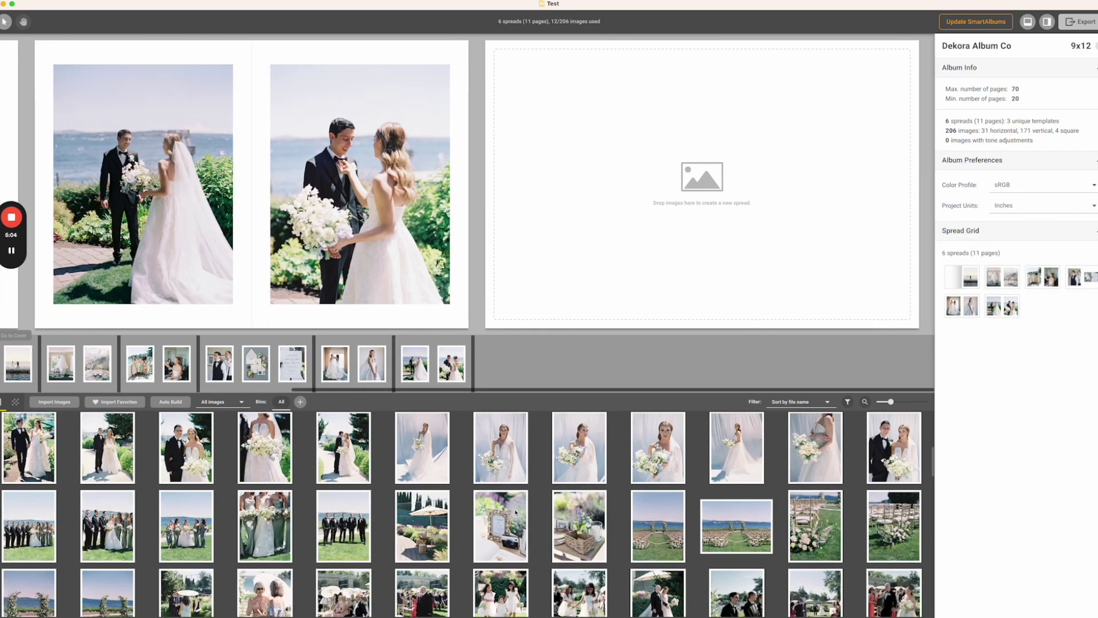
drag(580, 474, 581, 255)
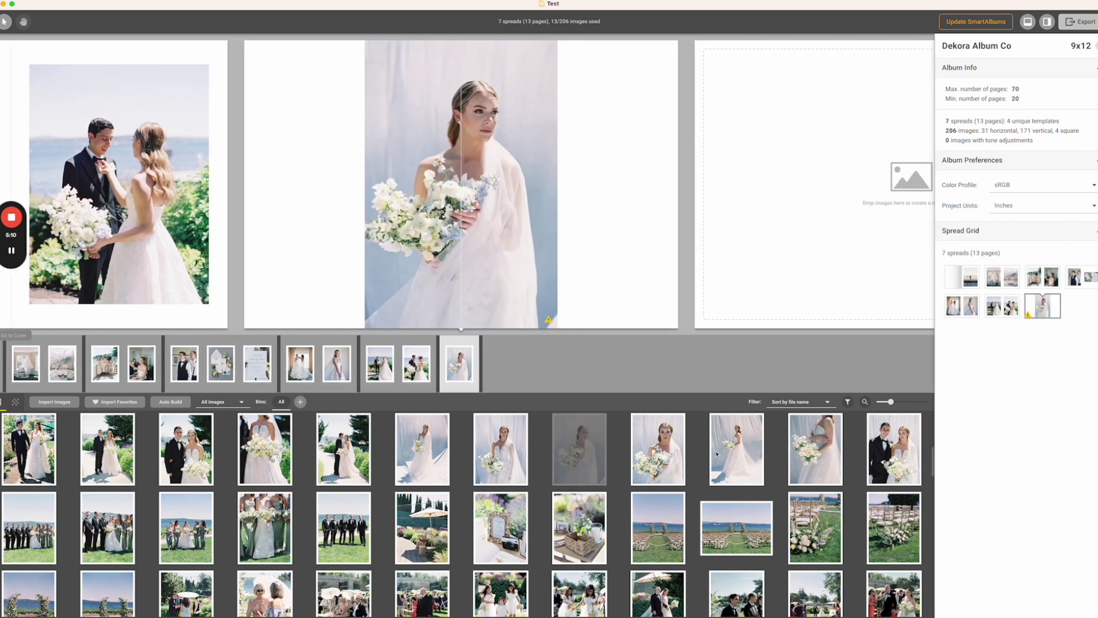
drag(431, 457, 460, 363)
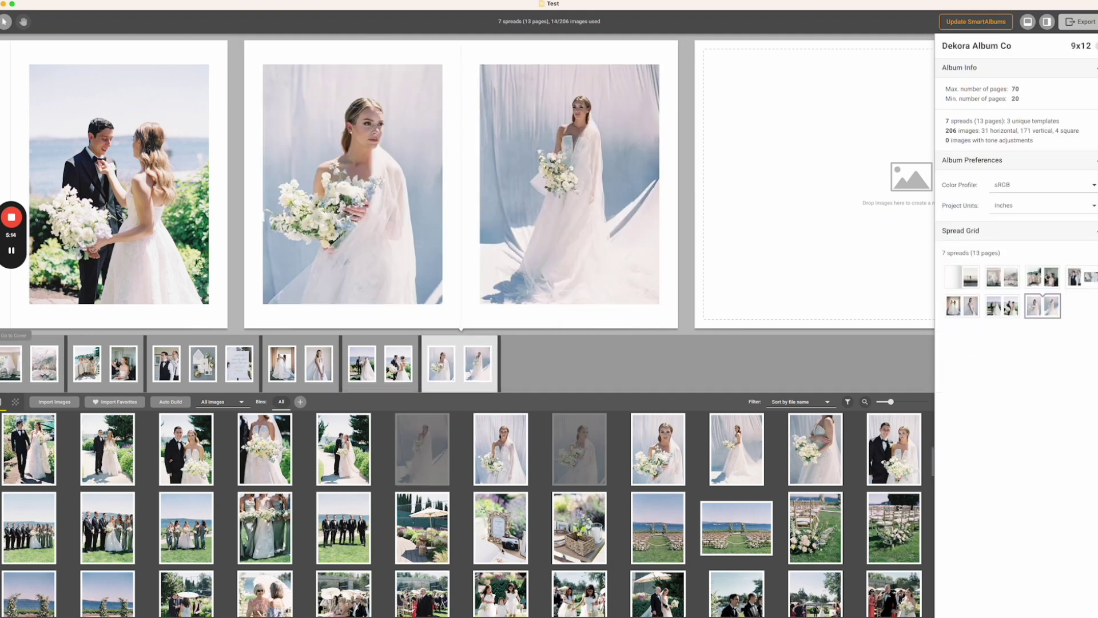
Step: Create an eighth spread with the vertical ceremony aisle photo and the two close-ups of chairs with floral arrangements
scroll(515, 440, down, 1)
drag(746, 266, 746, 266)
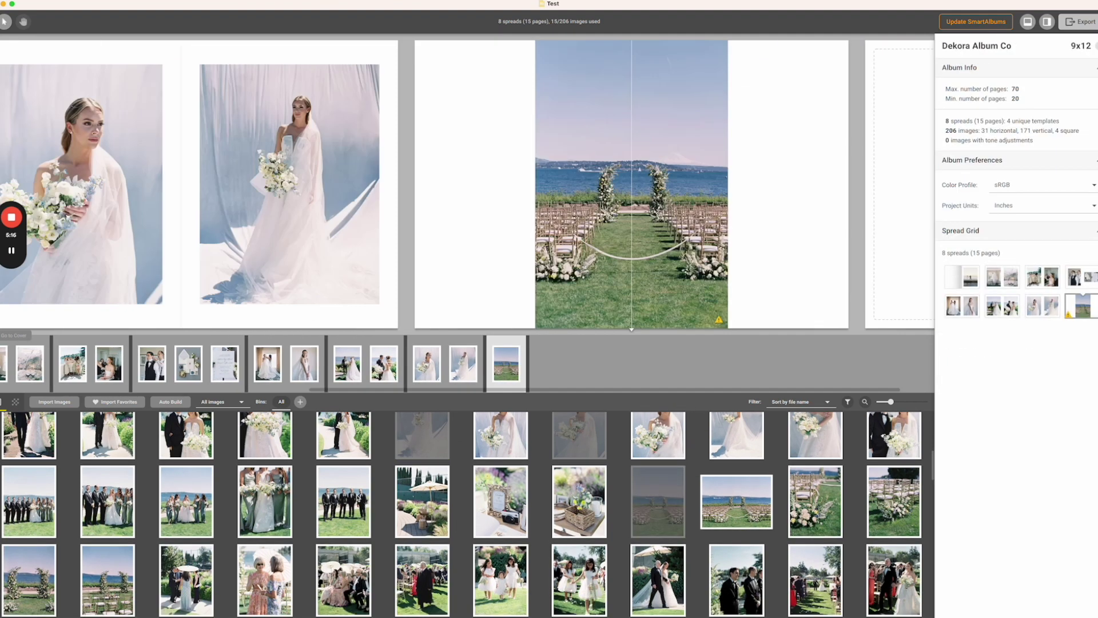
scroll(316, 549, down, 3)
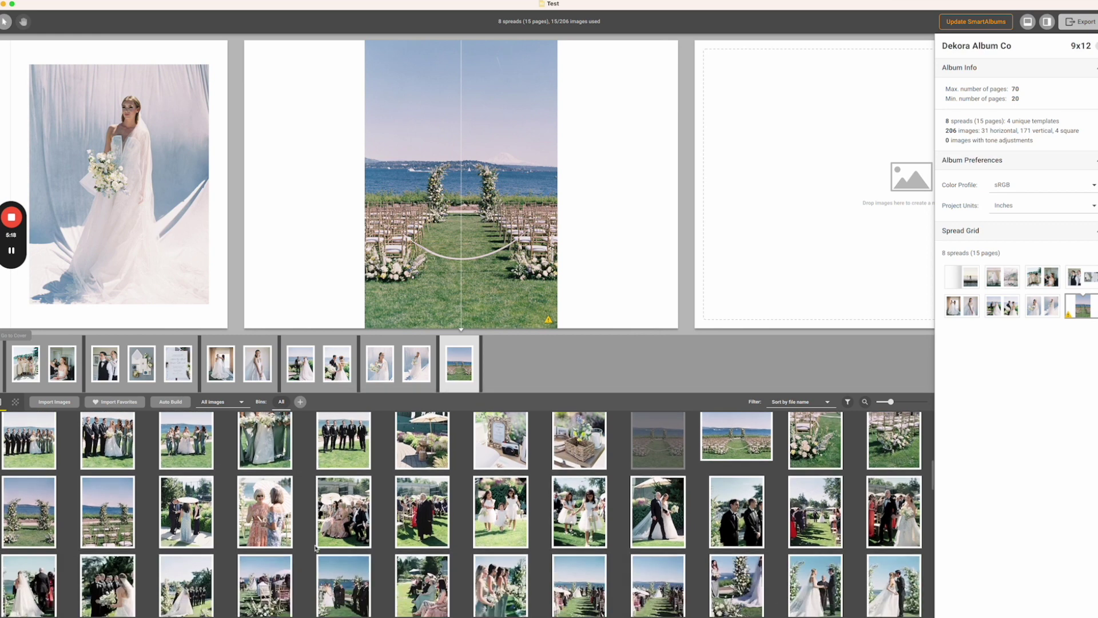
scroll(314, 550, up, 1)
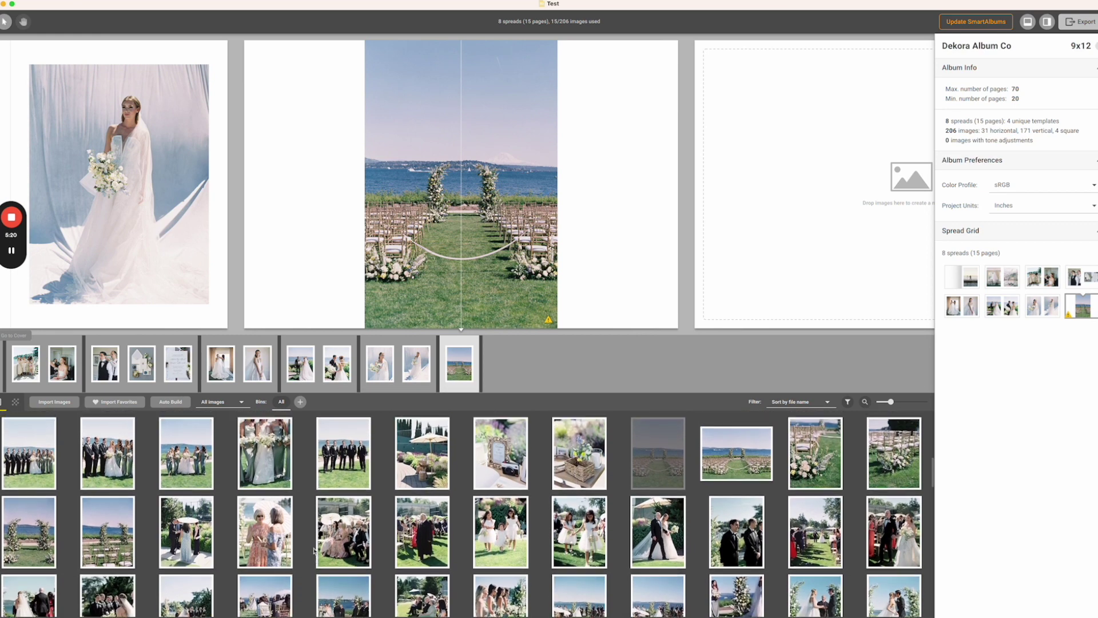
drag(884, 477, 467, 387)
drag(815, 465, 493, 364)
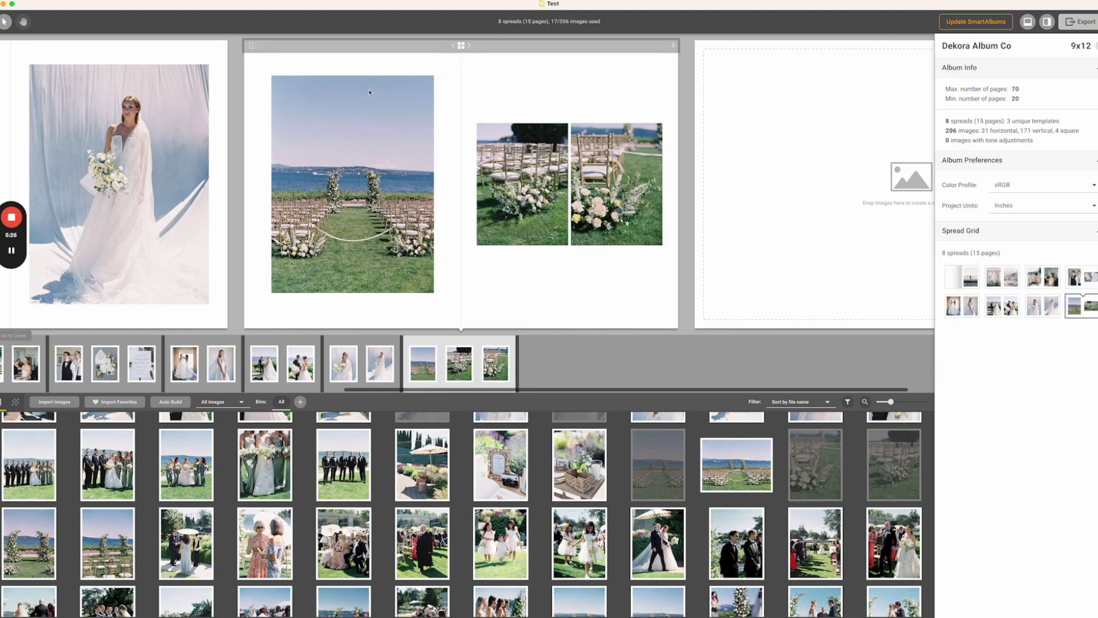
Step: Reorder the ceremony spread so the aisle photo comes last, and apply the template with two small left-page photos and one large right-page photo
drag(427, 361, 508, 357)
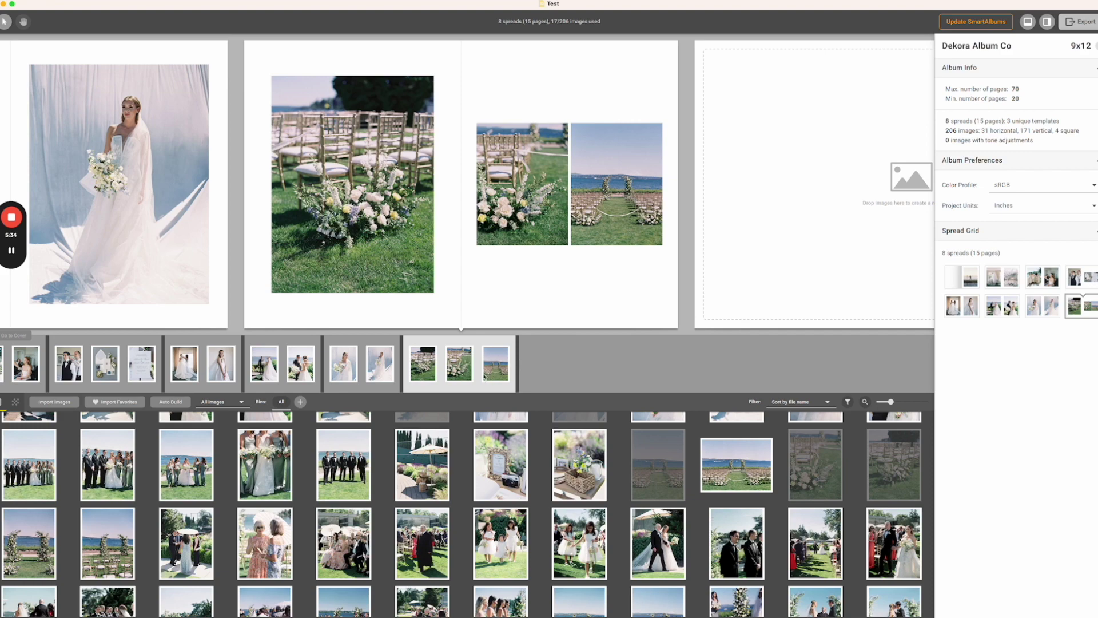
mouse_move(464, 51)
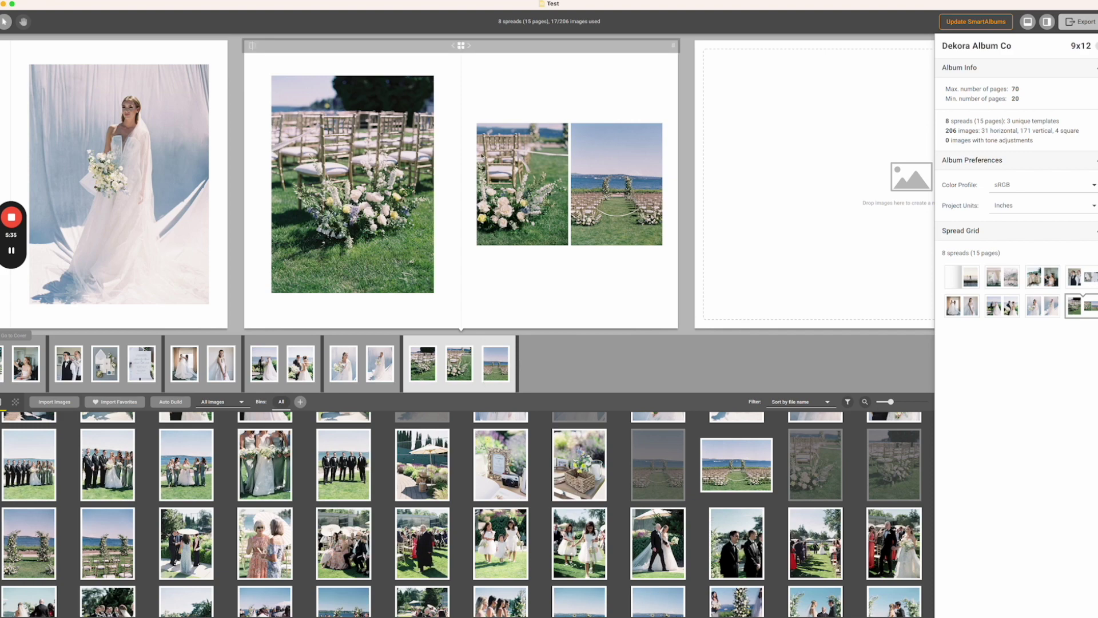
click(463, 49)
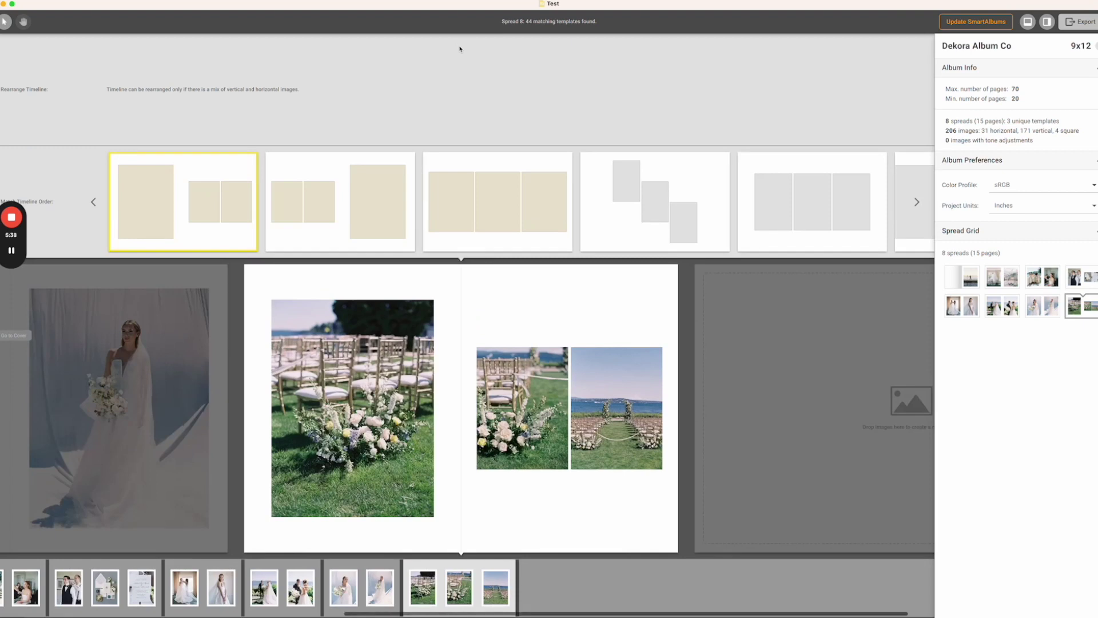
click(394, 160)
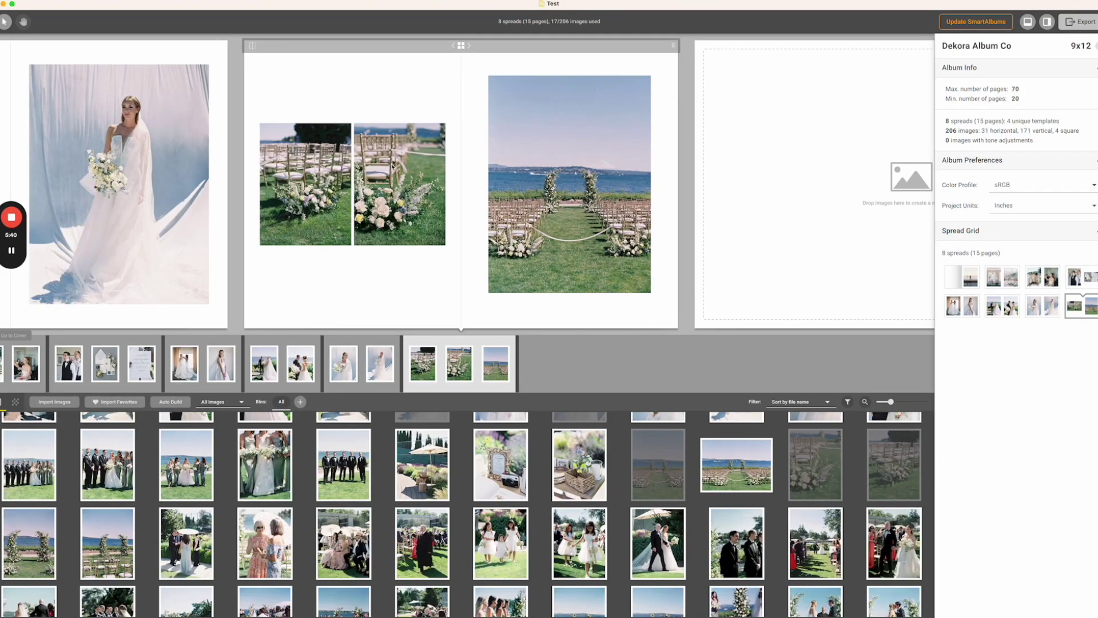
click(461, 45)
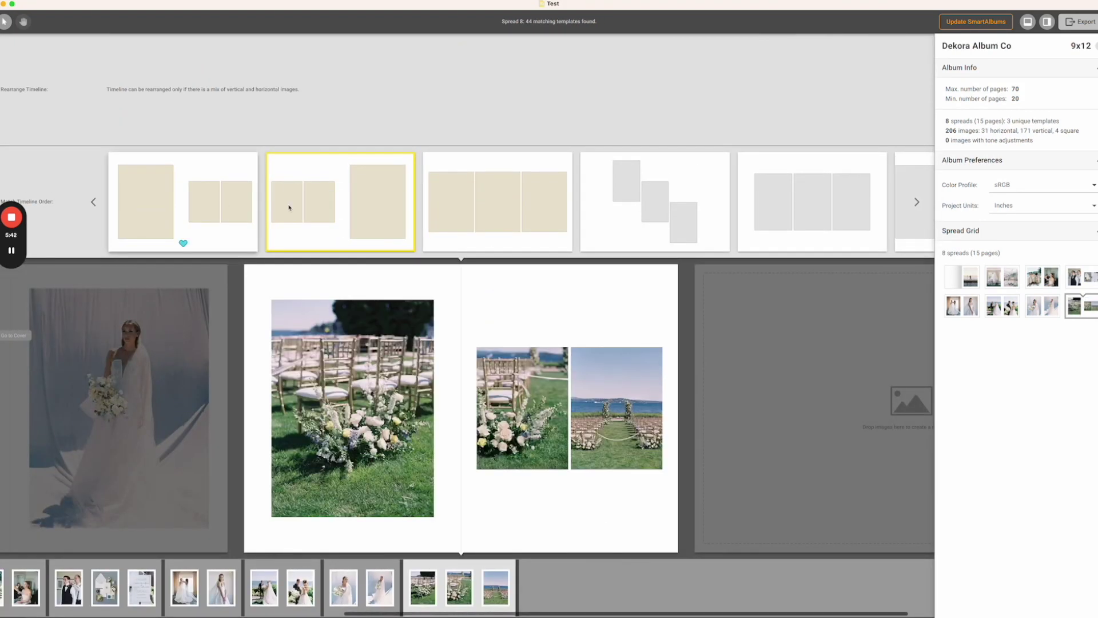
click(308, 209)
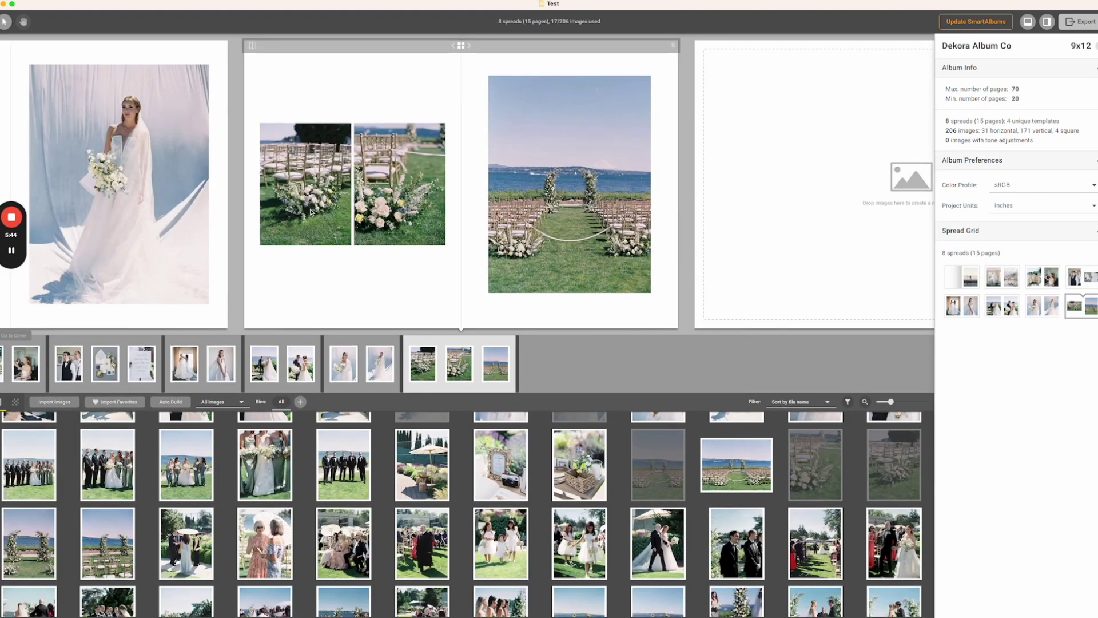
Step: Try the template with three equal side-by-side photos on the ceremony spread, and return to the two-small, one-large layout
click(461, 45)
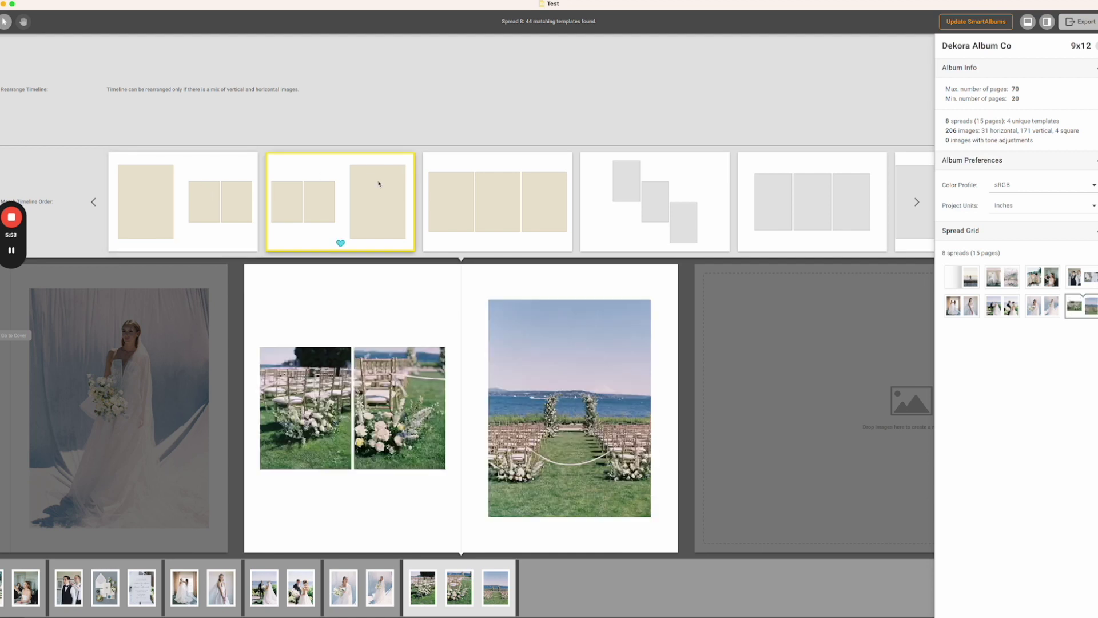
click(468, 192)
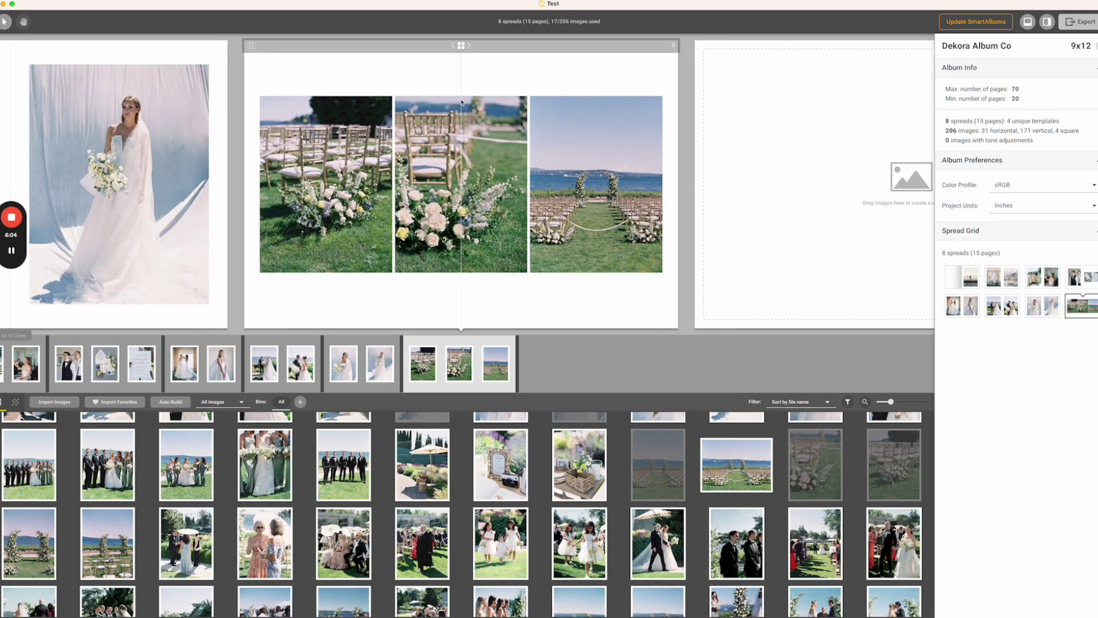
click(461, 46)
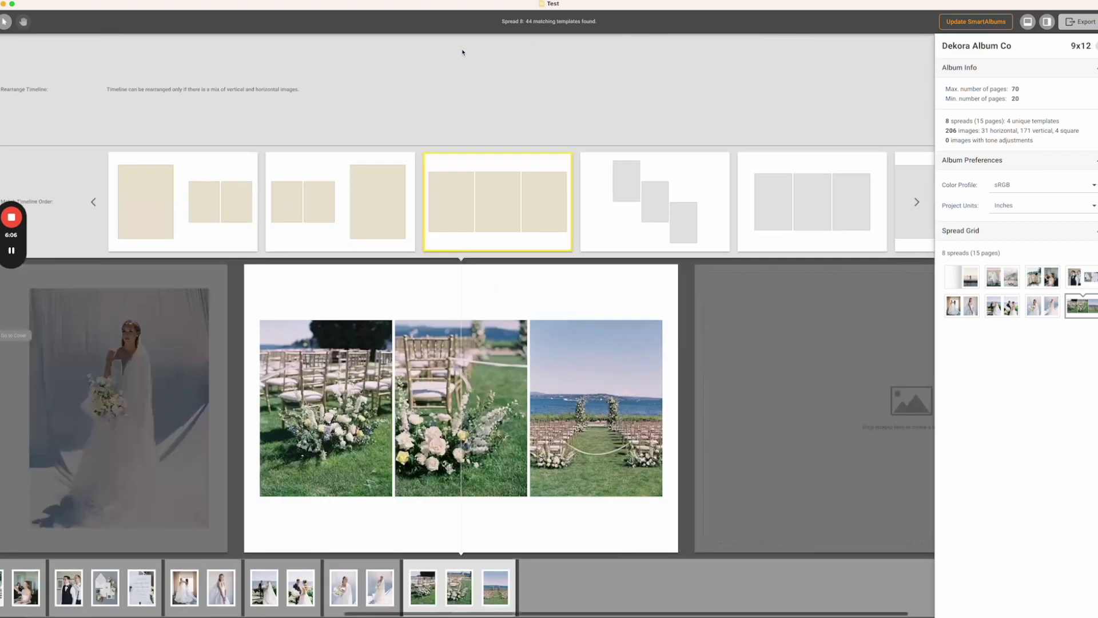
click(380, 241)
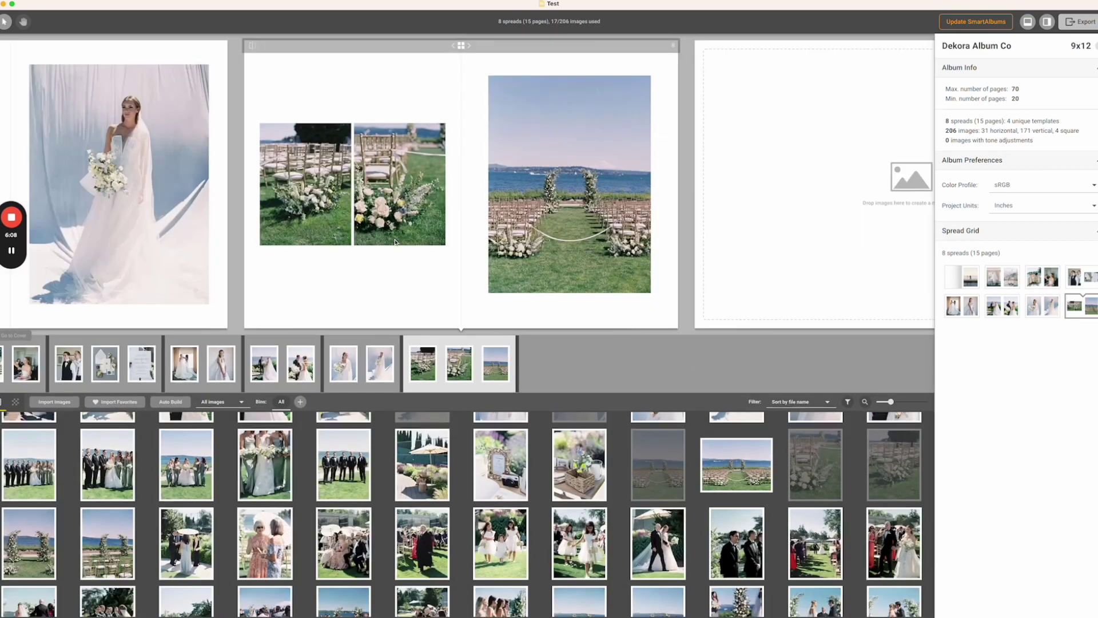
Step: Browse the other matching templates for the ceremony spread, keeping the layout with two small photos and one large one
click(462, 48)
scroll(457, 191, right, 10)
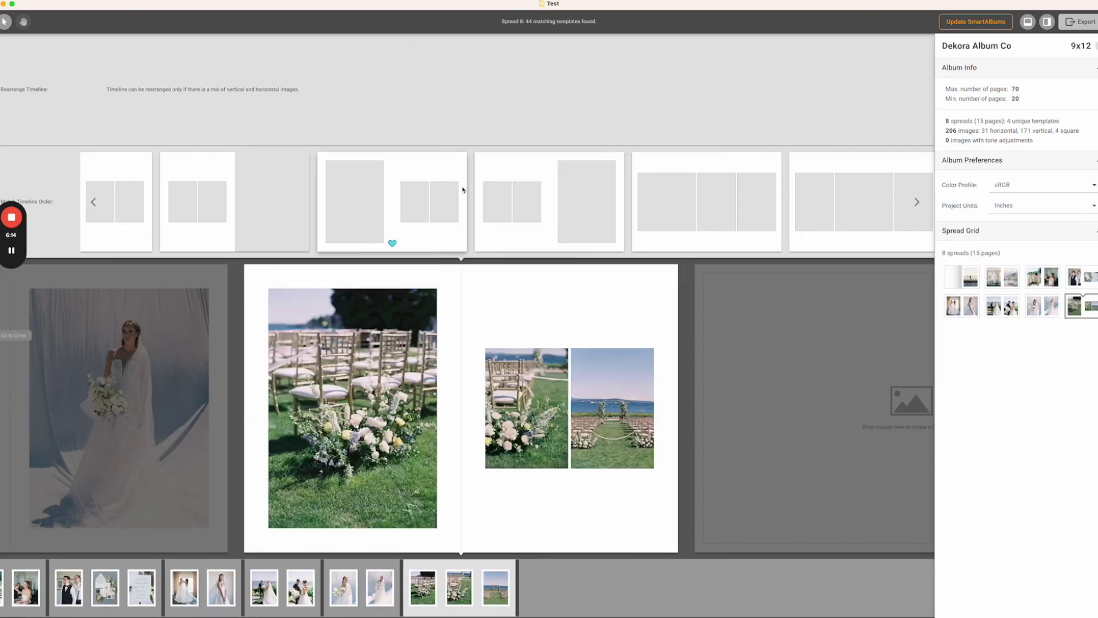
scroll(463, 189, left, 10)
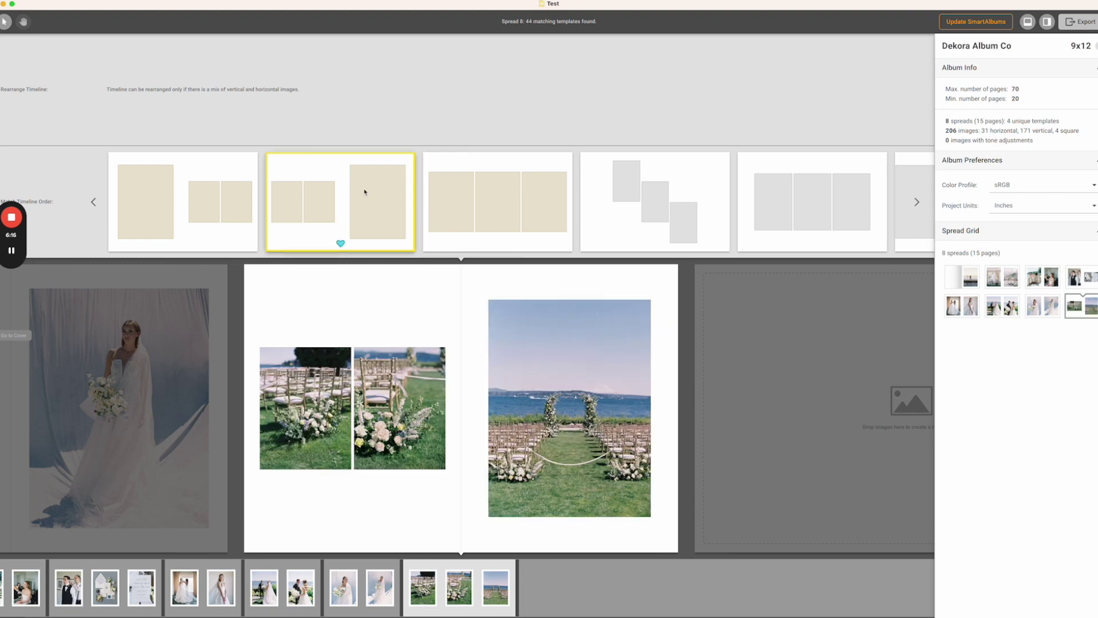
click(364, 191)
Step: Create a ninth spread with the vertical photo of the couple kissing in front of the floral arch
scroll(466, 537, down, 3)
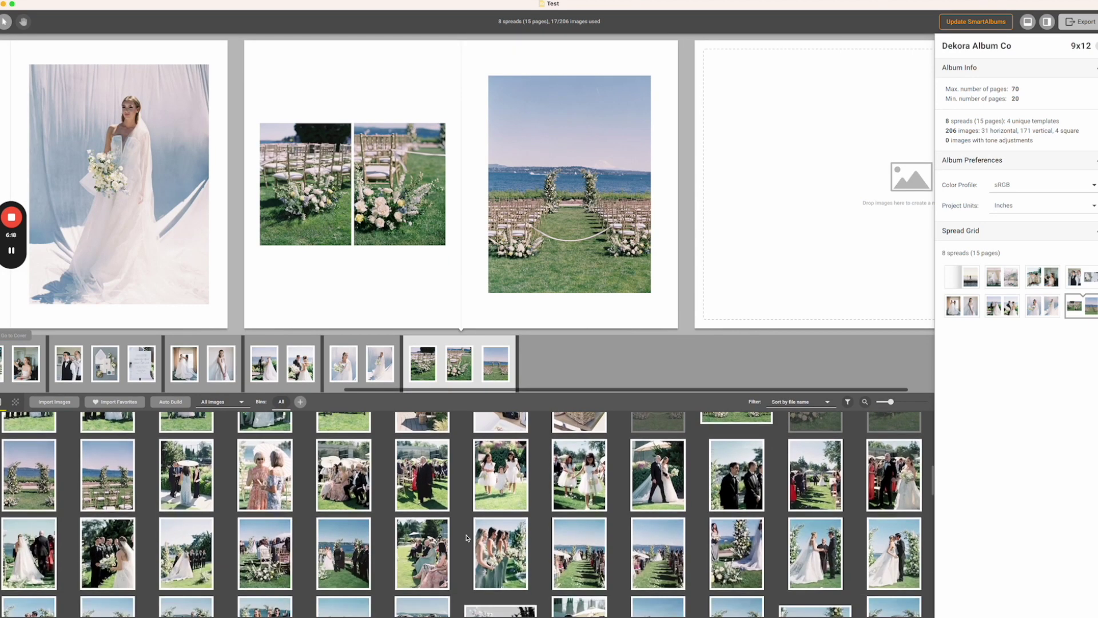
scroll(466, 537, down, 2)
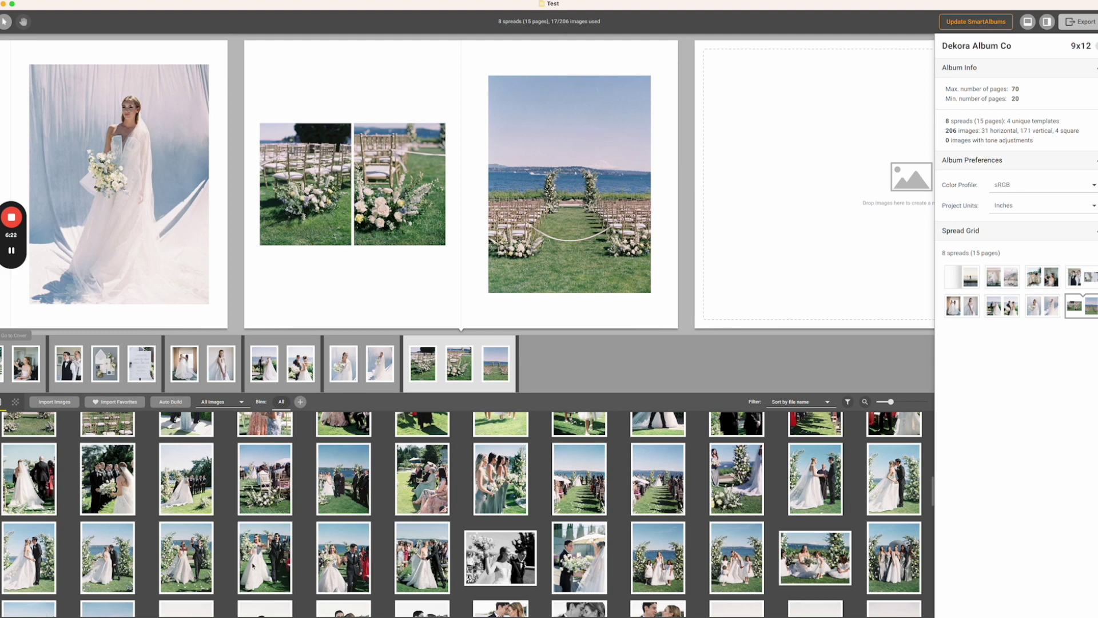
drag(880, 486, 737, 228)
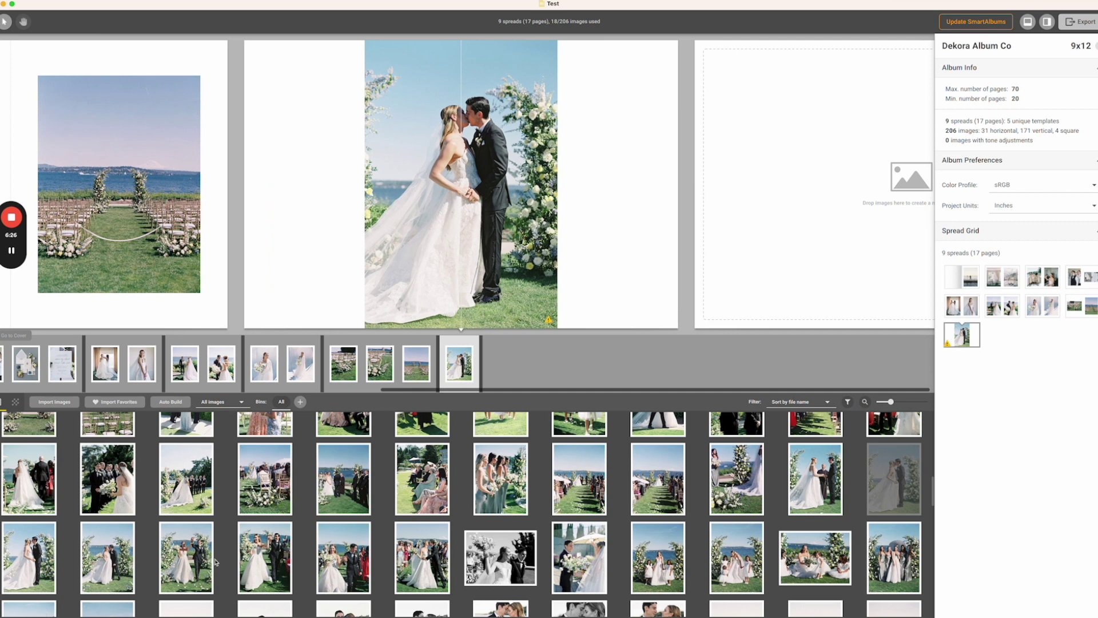
Step: Add the photo of the couple walking back hand in hand to the ninth spread, and create a tenth spread with the tent-peak photo
drag(260, 557, 466, 364)
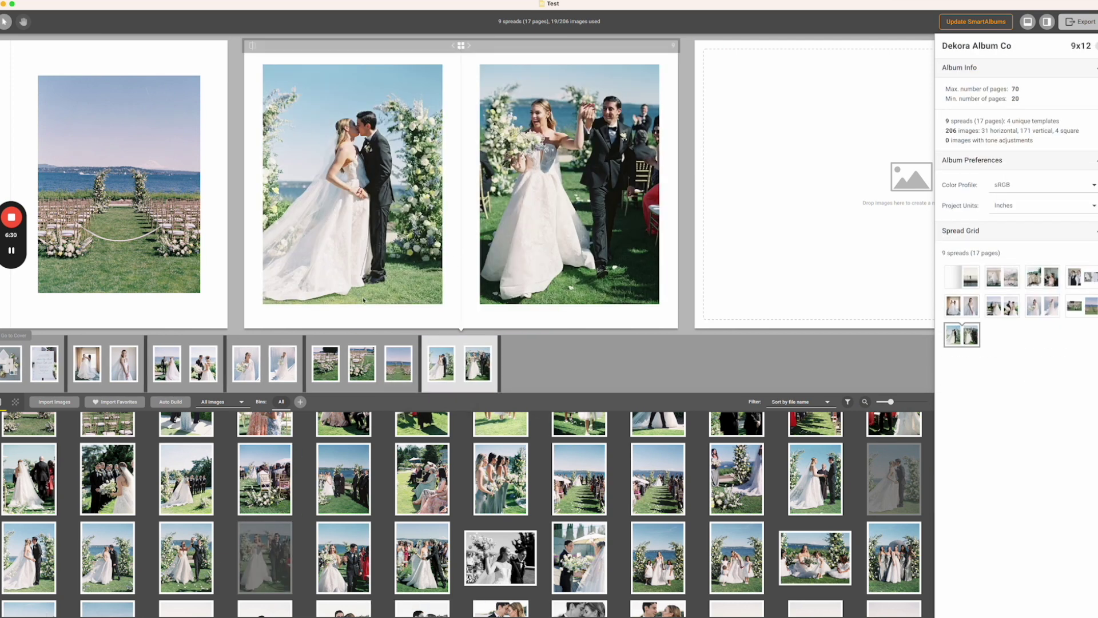
scroll(464, 514, down, 2)
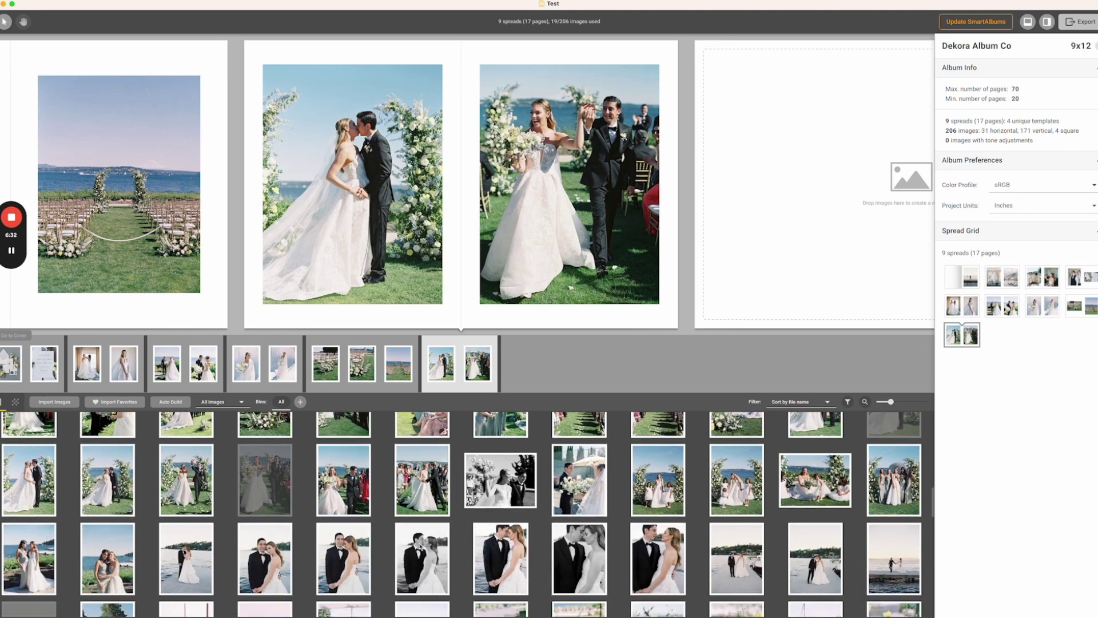
scroll(419, 547, down, 2)
scroll(312, 553, down, 4)
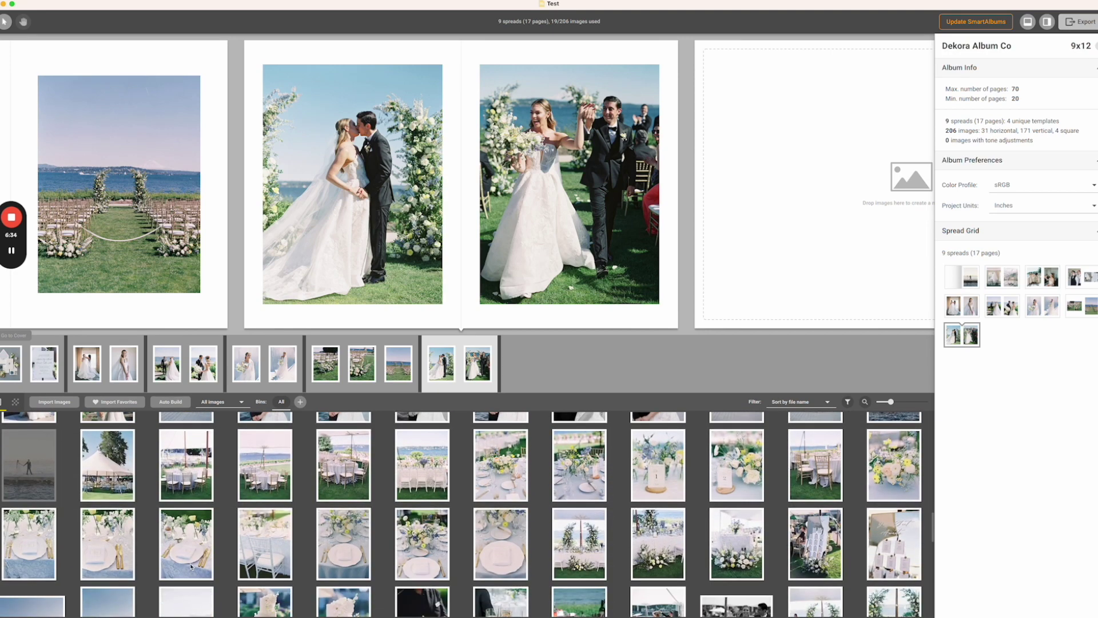
drag(147, 540, 495, 361)
Step: Add the long-table and table-number photos to the tenth spread, and apply the template with one large left-page photo and two small right-page photos
scroll(573, 571, up, 3)
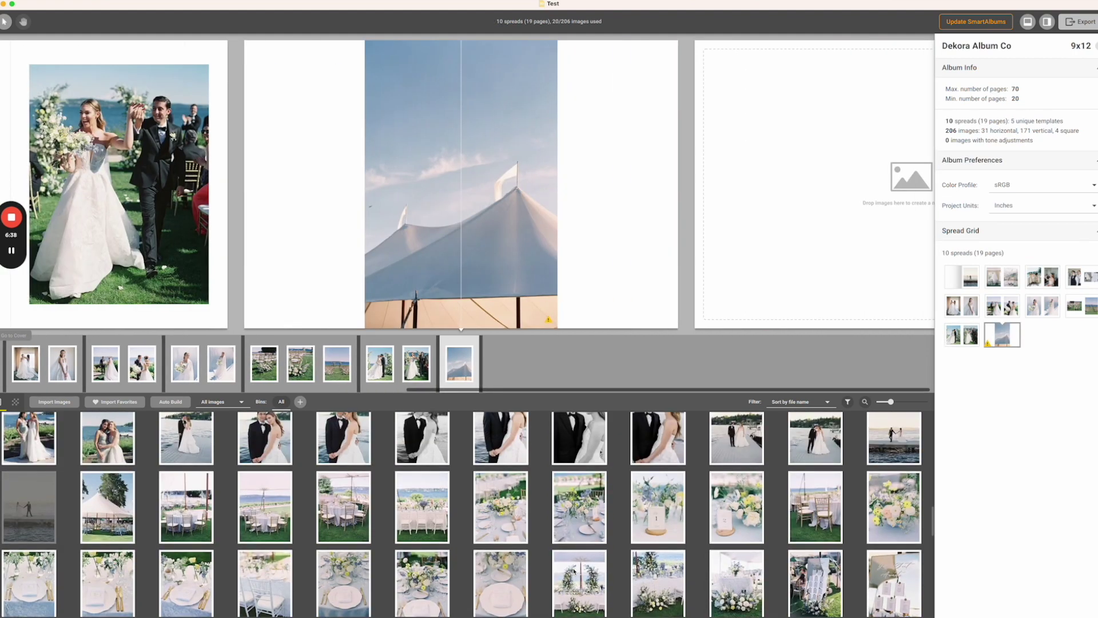
scroll(574, 570, down, 1)
drag(398, 503, 600, 319)
drag(662, 472, 486, 365)
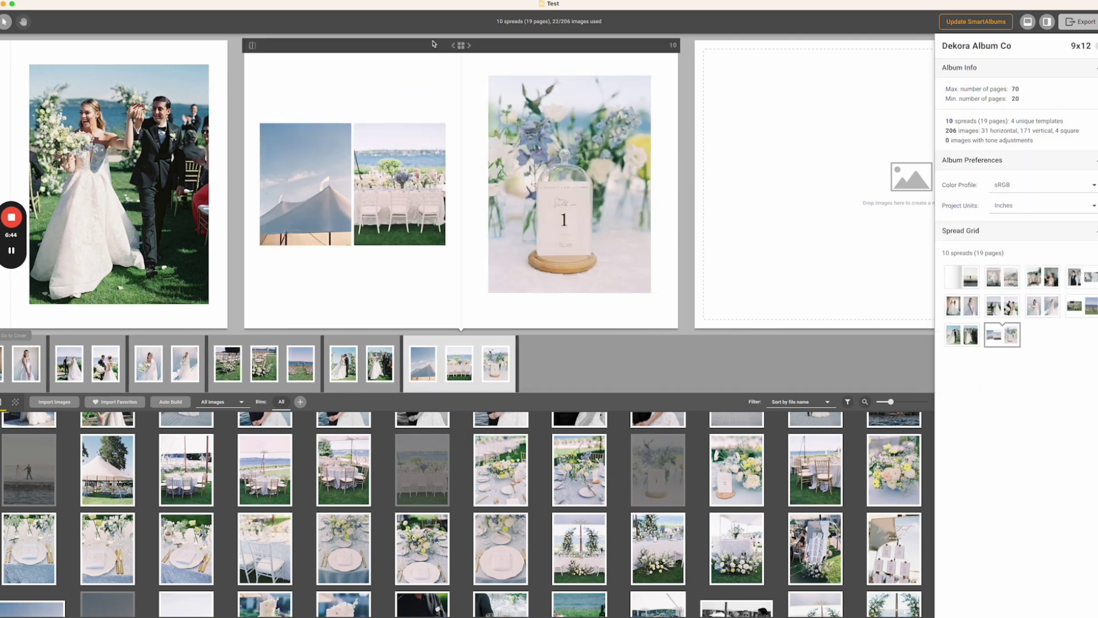
click(461, 45)
click(266, 183)
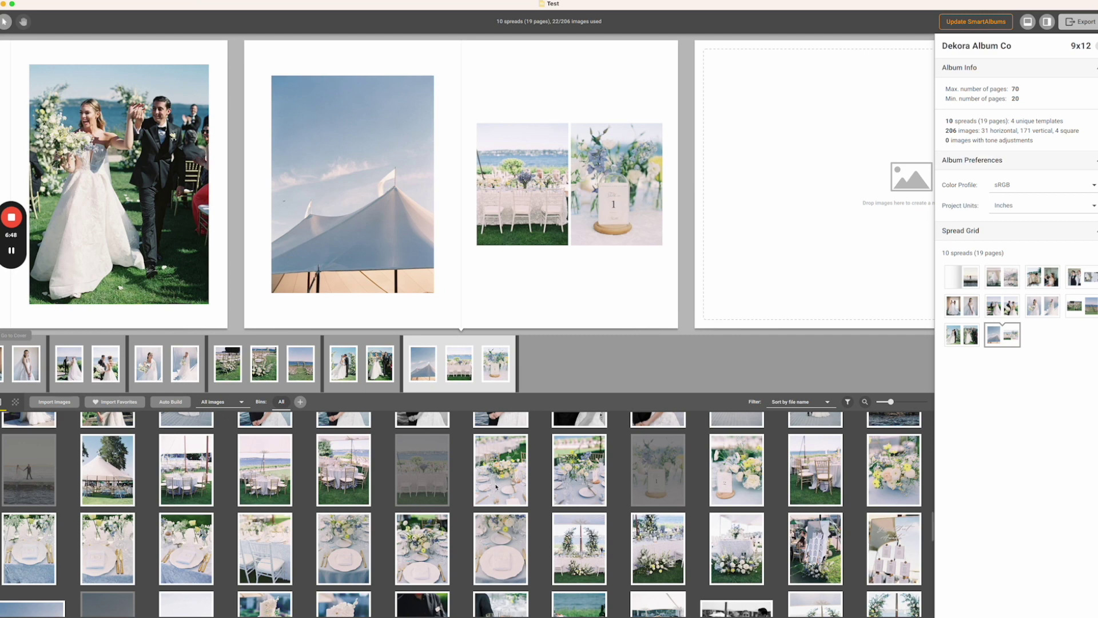
Step: Create an eleventh spread with the horizontal color photo of the whole reception tent
scroll(496, 457, down, 5)
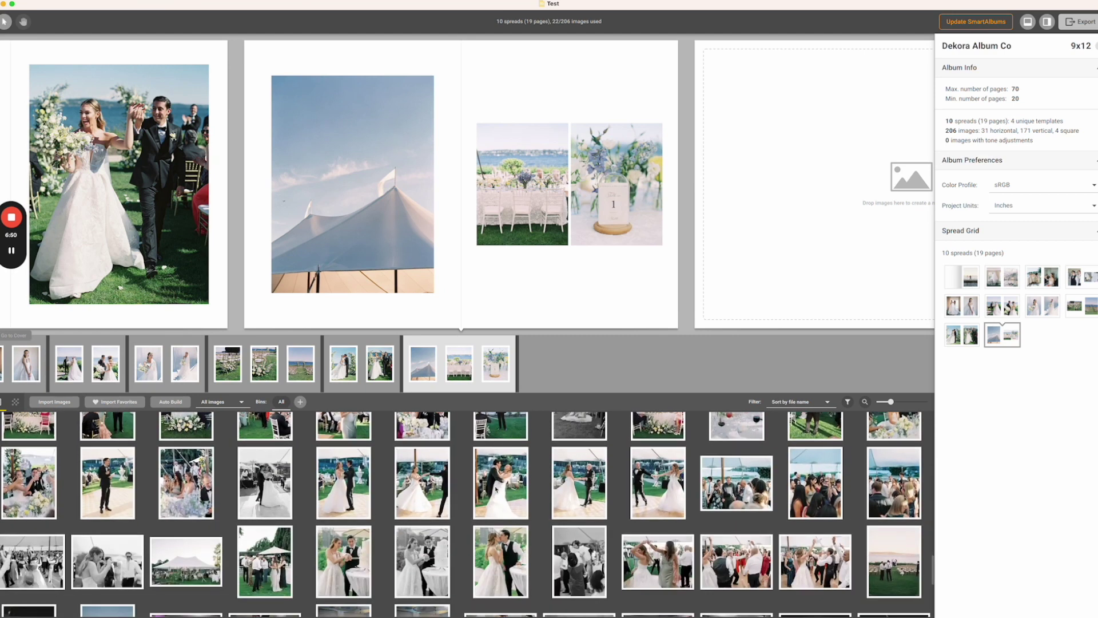
scroll(490, 496, down, 2)
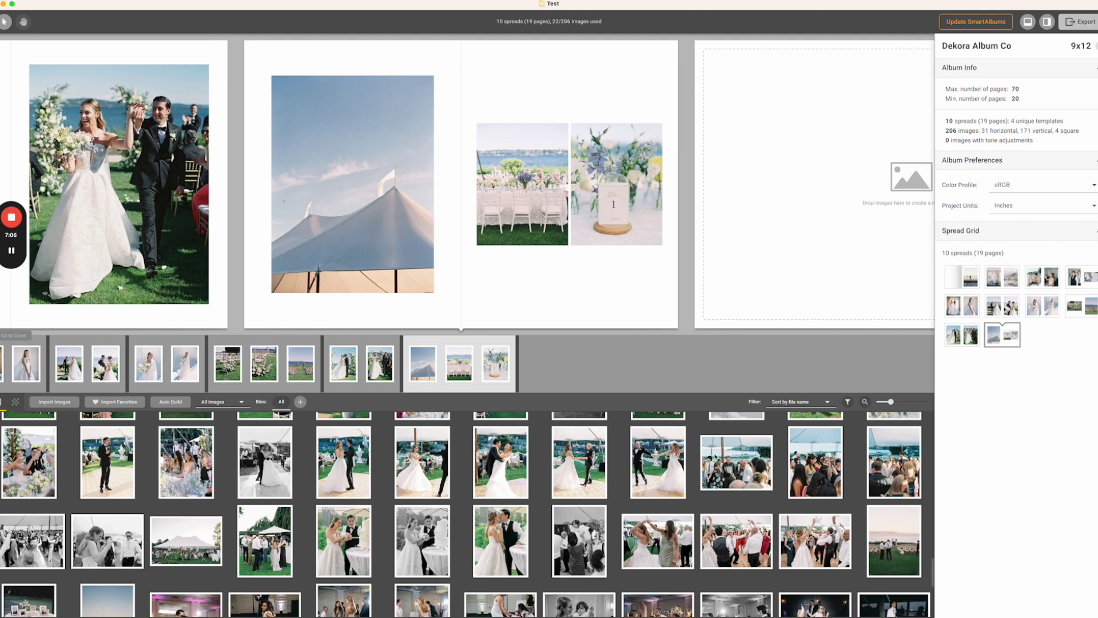
scroll(289, 514, down, 2)
scroll(289, 515, up, 2)
scroll(287, 514, up, 1)
drag(195, 553, 891, 252)
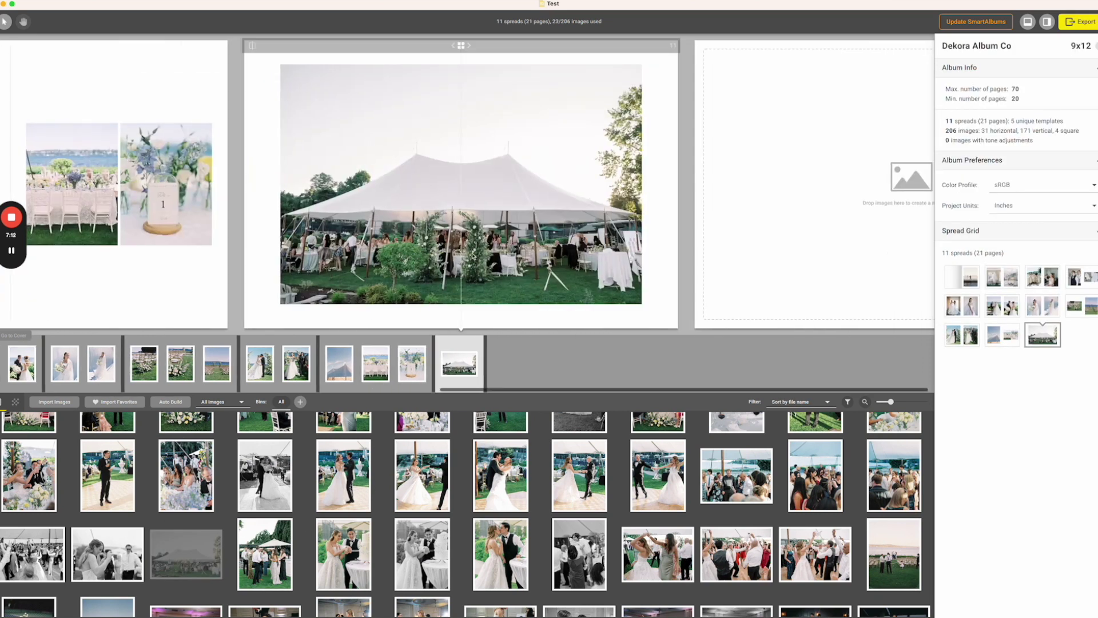
Step: Create a twelfth spread with the vertical black-and-white photo of the couple's first dance
scroll(372, 526, down, 5)
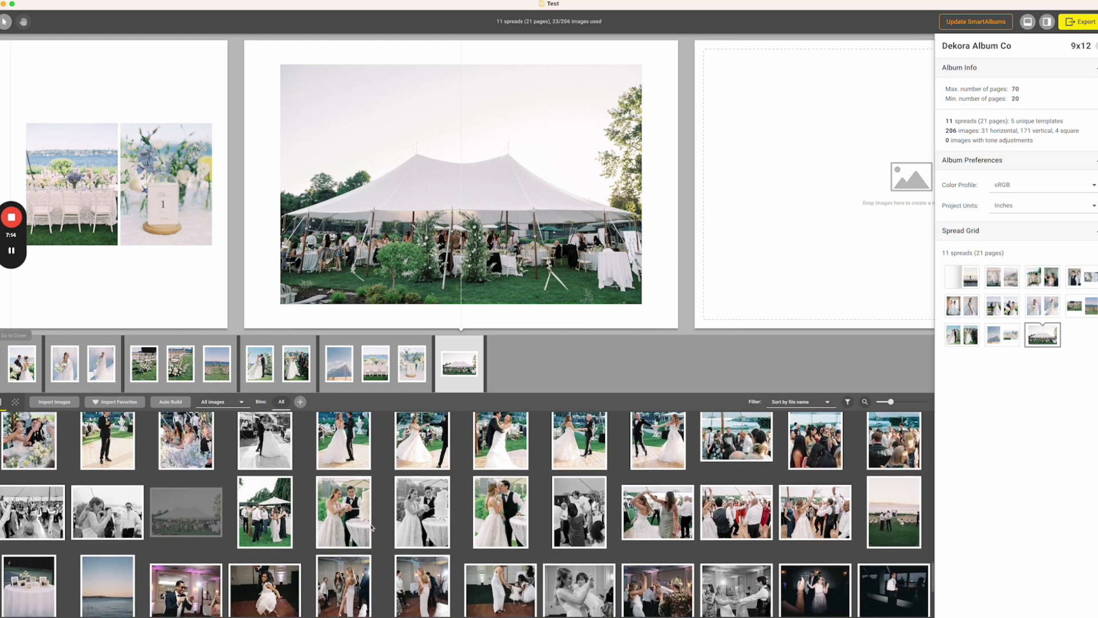
scroll(372, 526, down, 3)
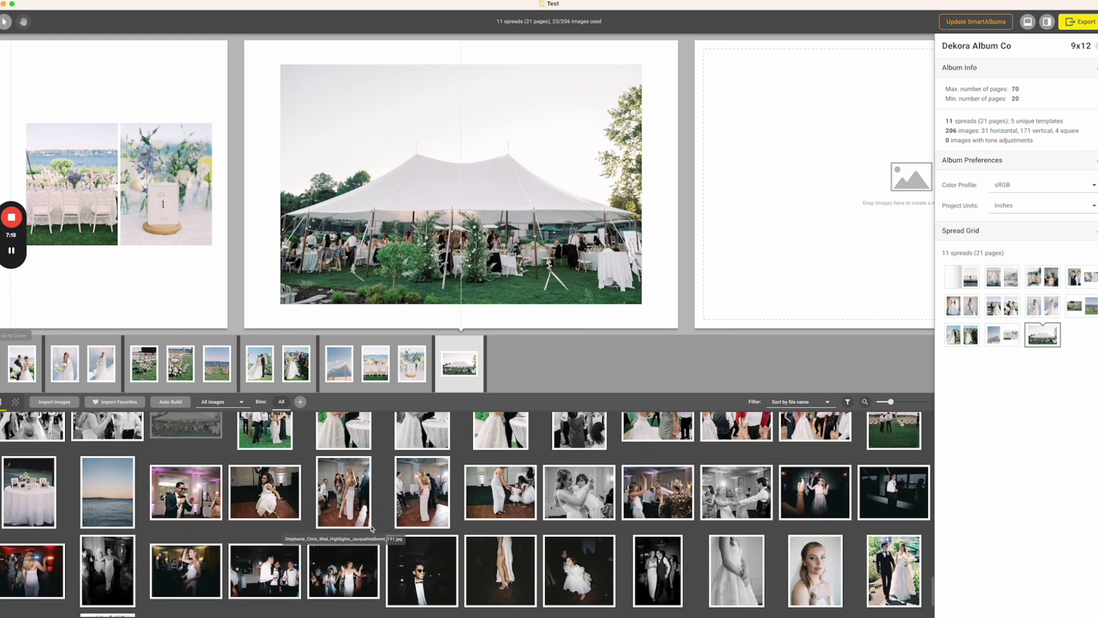
scroll(372, 527, up, 3)
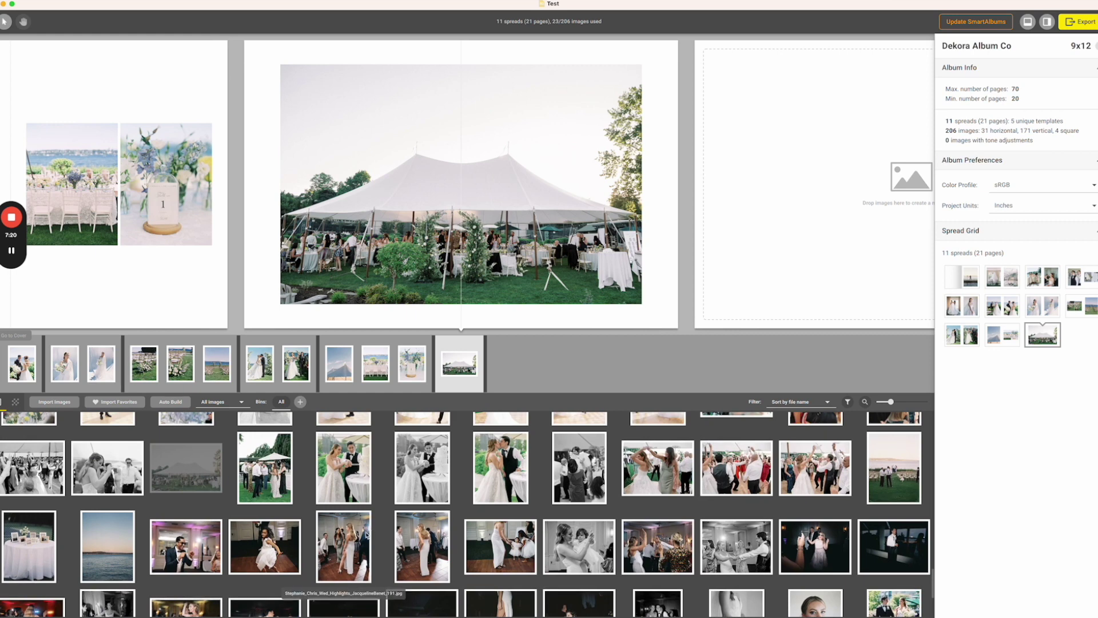
scroll(350, 528, up, 2)
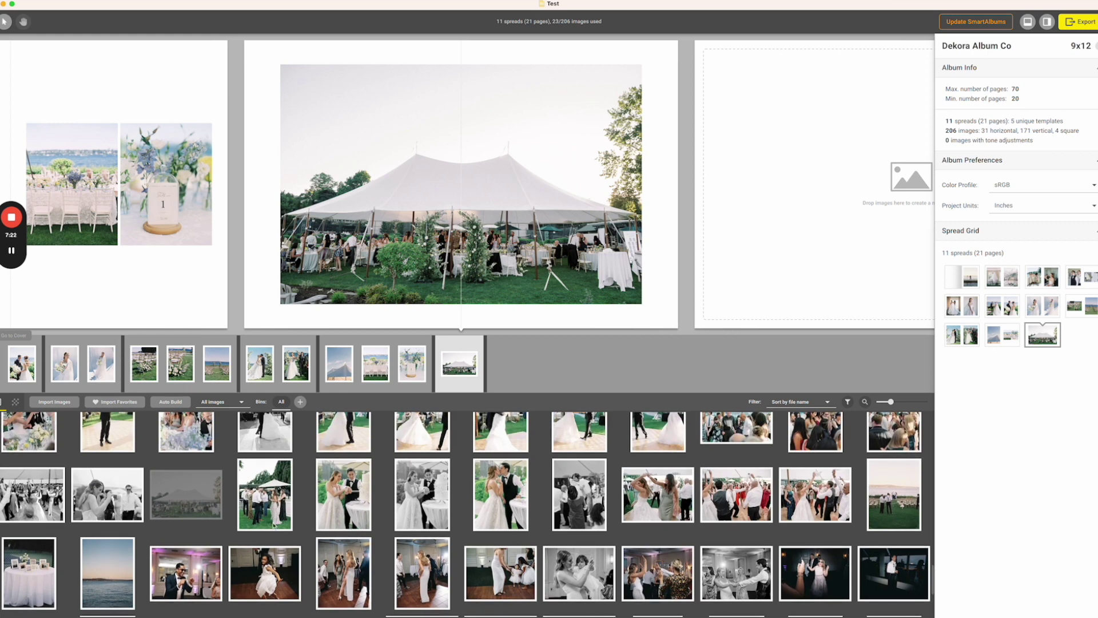
scroll(343, 529, up, 3)
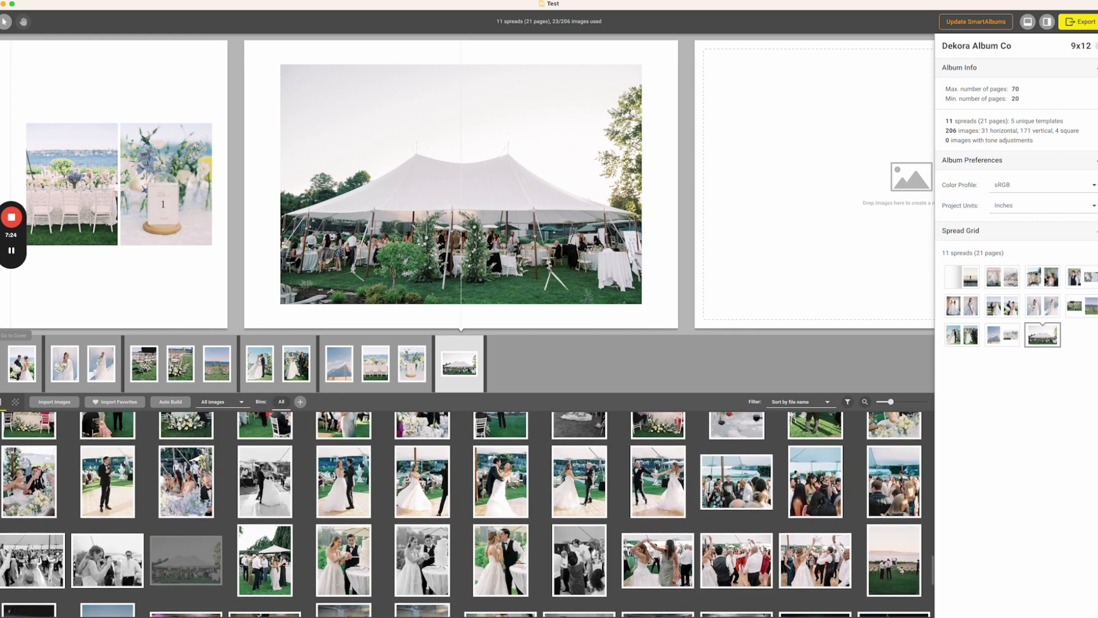
drag(266, 512, 790, 239)
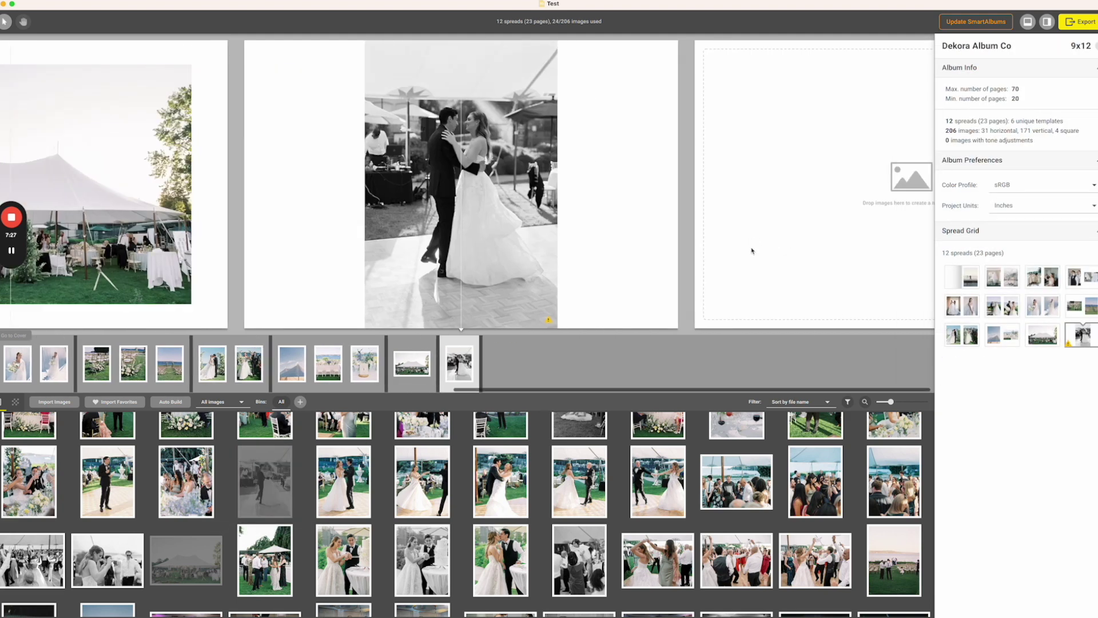
Step: Convert the first-dance spread to a single page
mouse_move(461, 47)
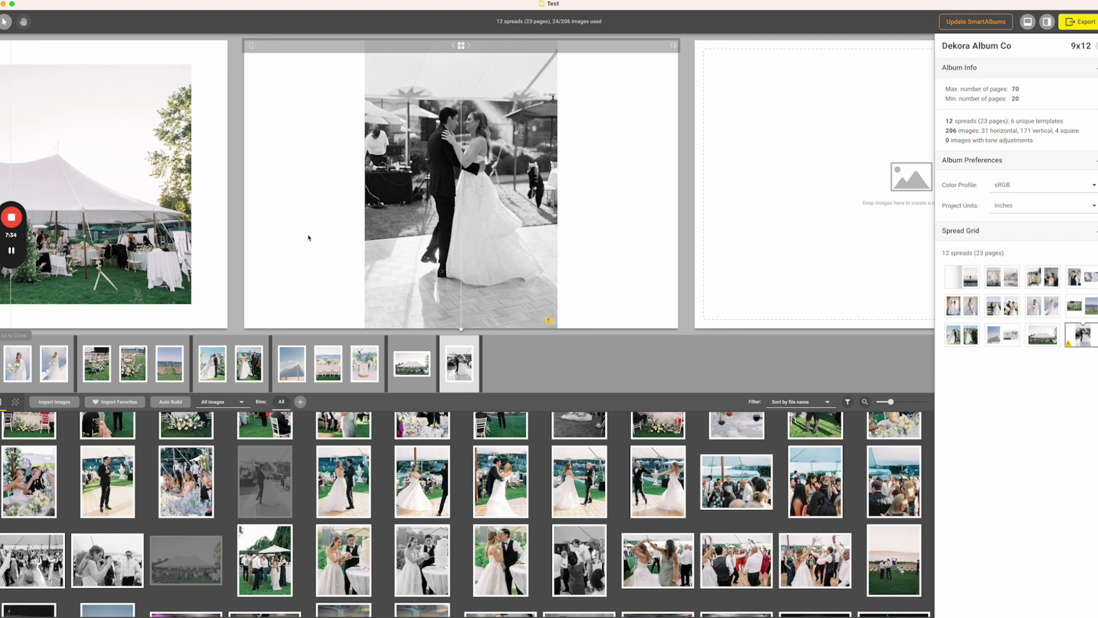
right_click(335, 209)
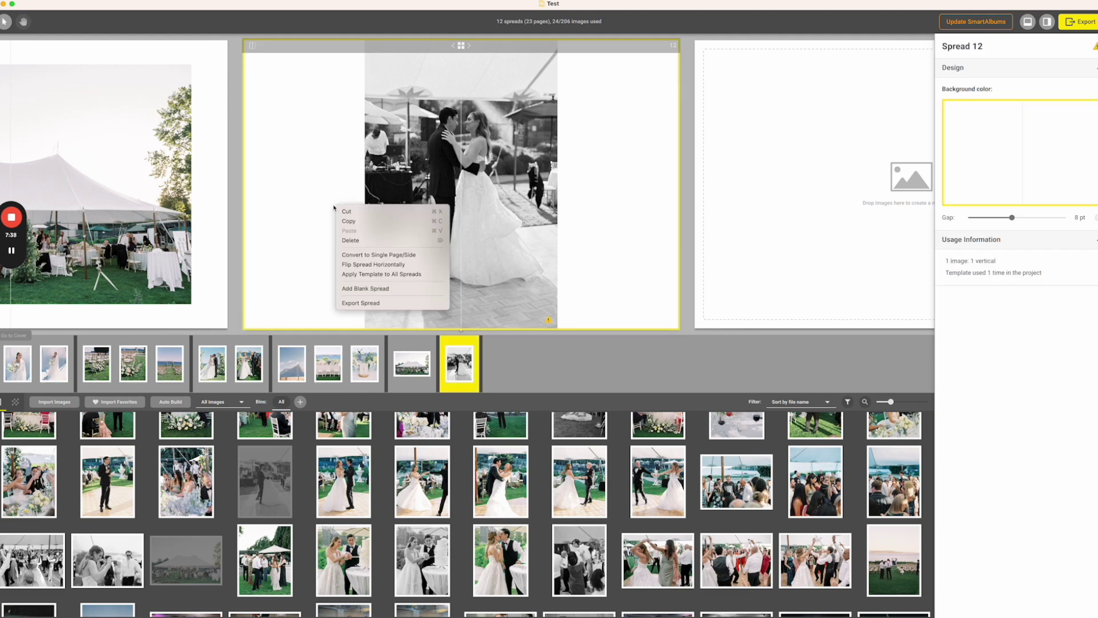
click(350, 254)
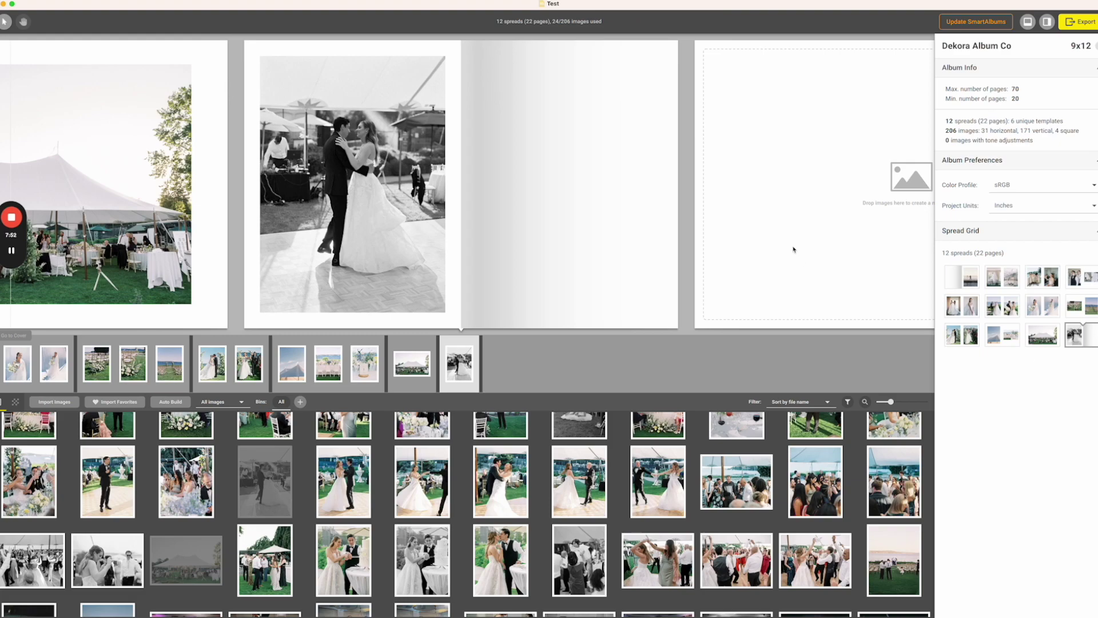
Step: Review the designed spreads from the album's opening page through the getting-ready photos
scroll(793, 247, left, 15)
scroll(790, 244, left, 20)
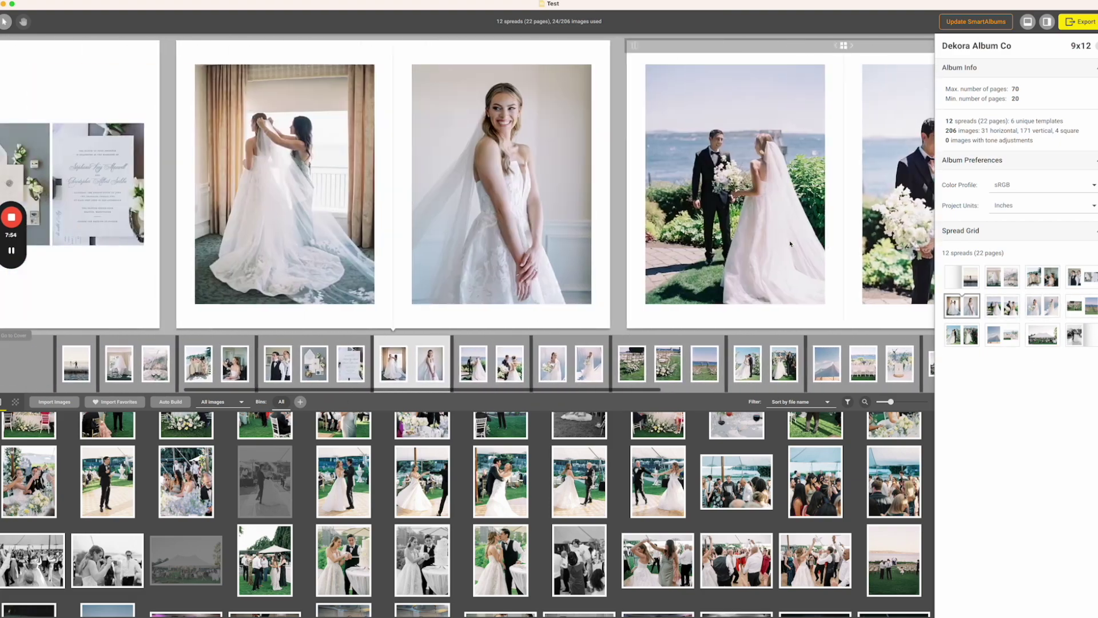
scroll(790, 244, left, 20)
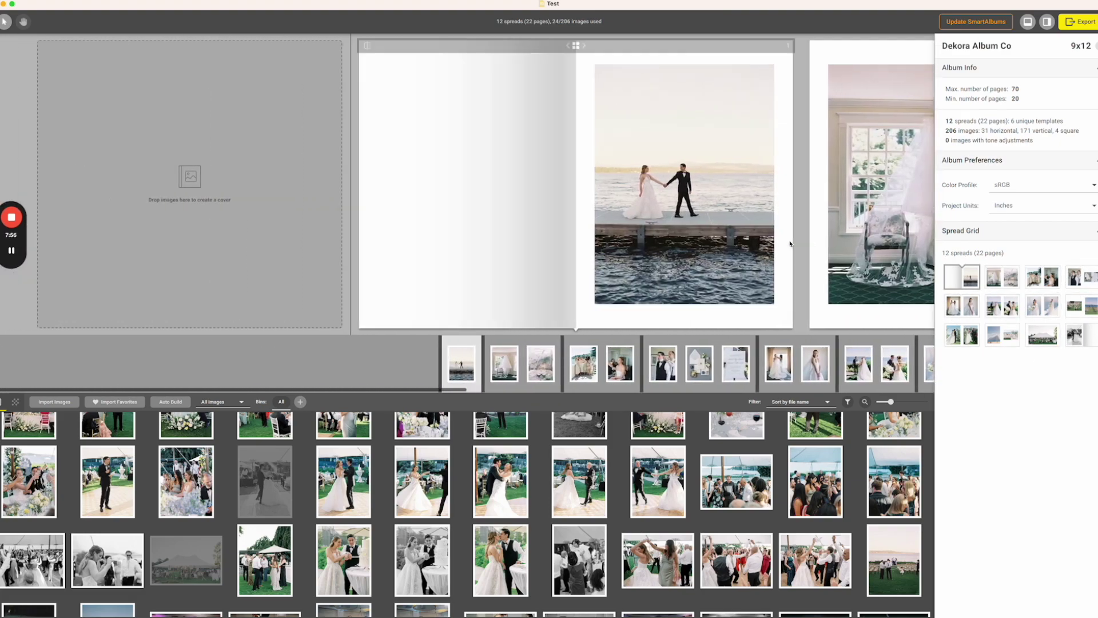
scroll(790, 244, right, 10)
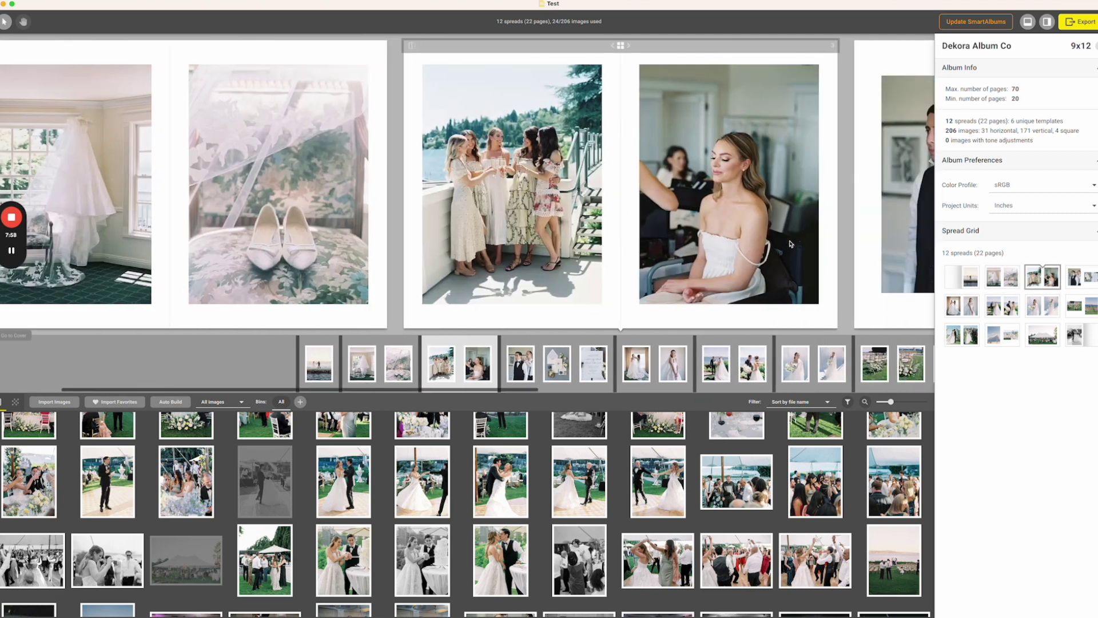
scroll(789, 244, right, 6)
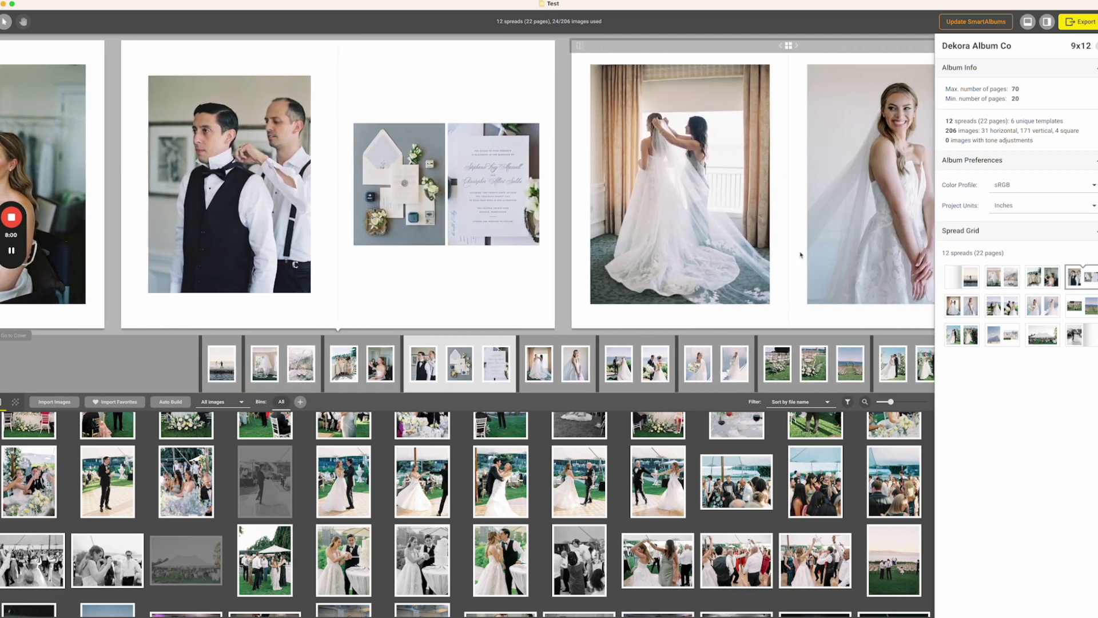
Step: Open the album export settings, and review the cloud proofing and printing options
click(86, 1)
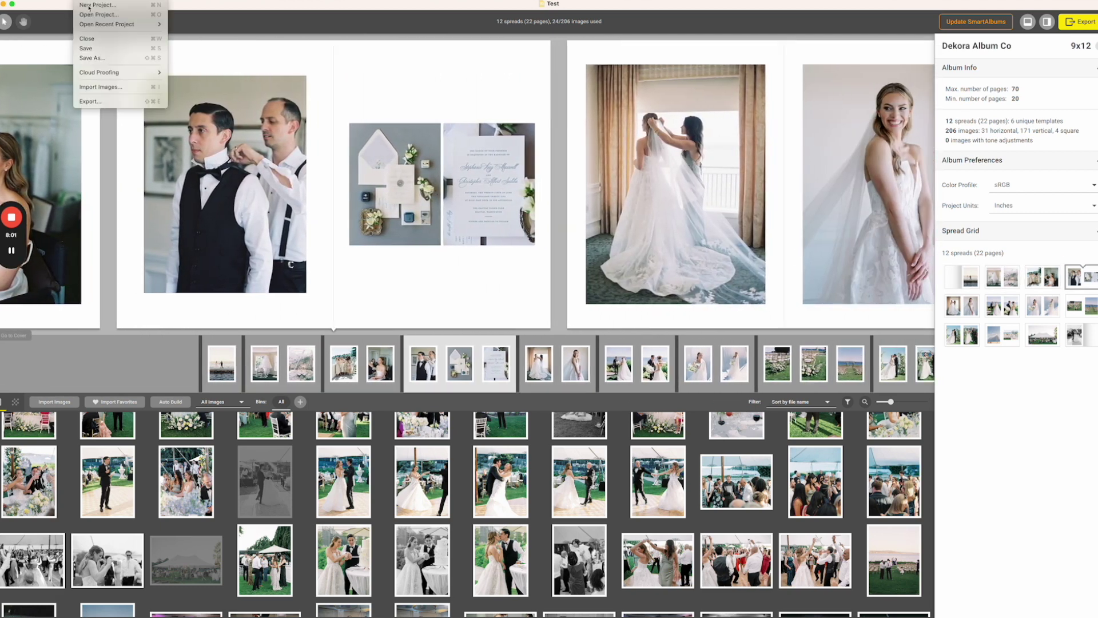
click(106, 101)
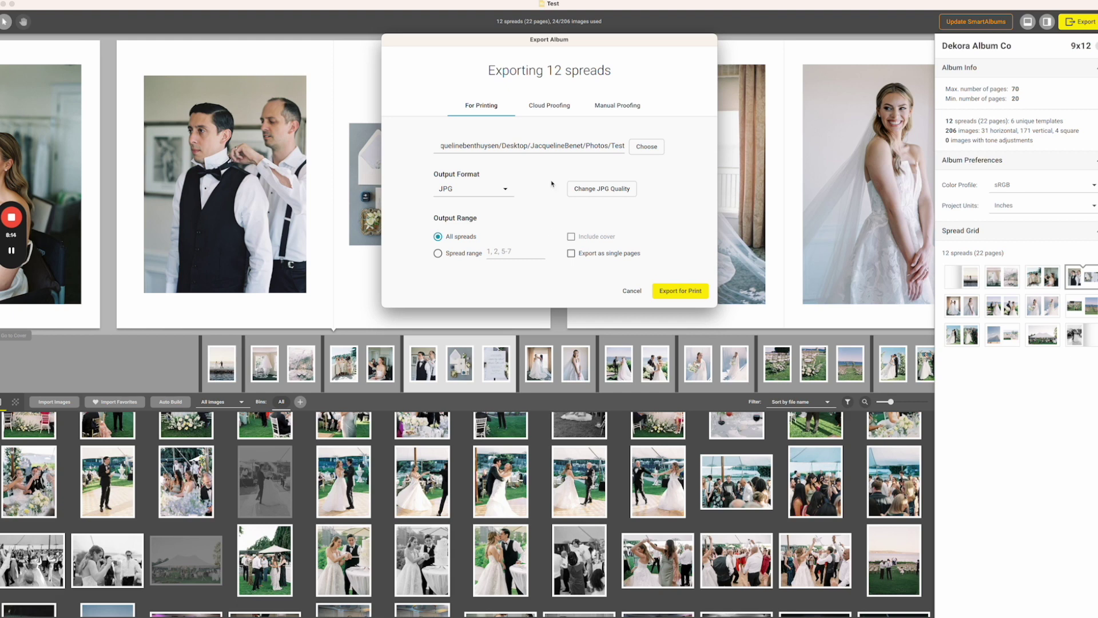
click(547, 108)
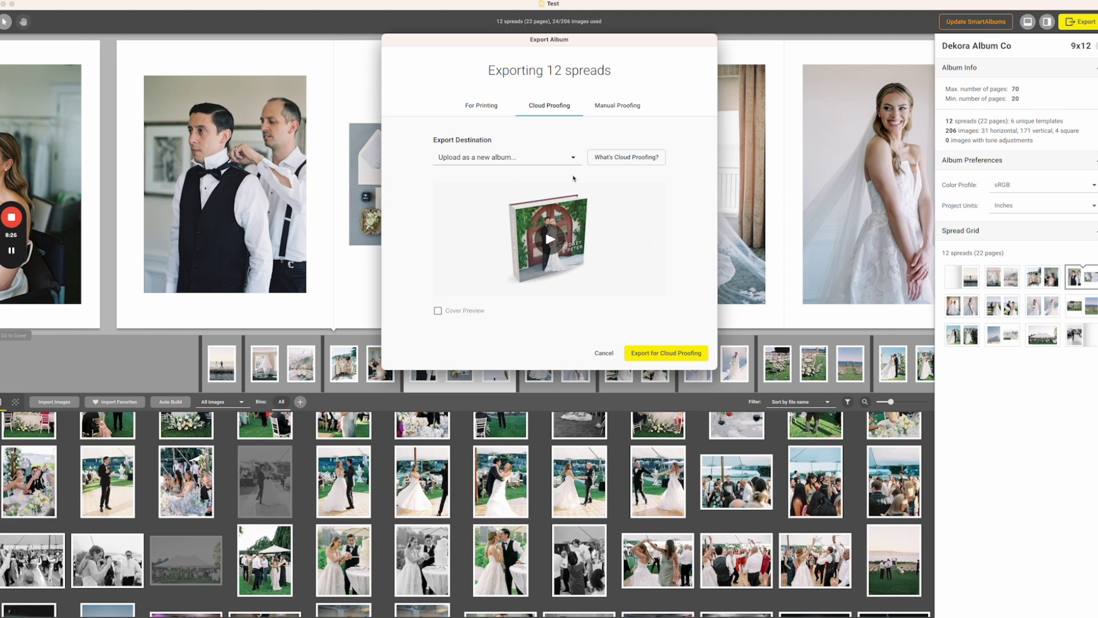
click(496, 105)
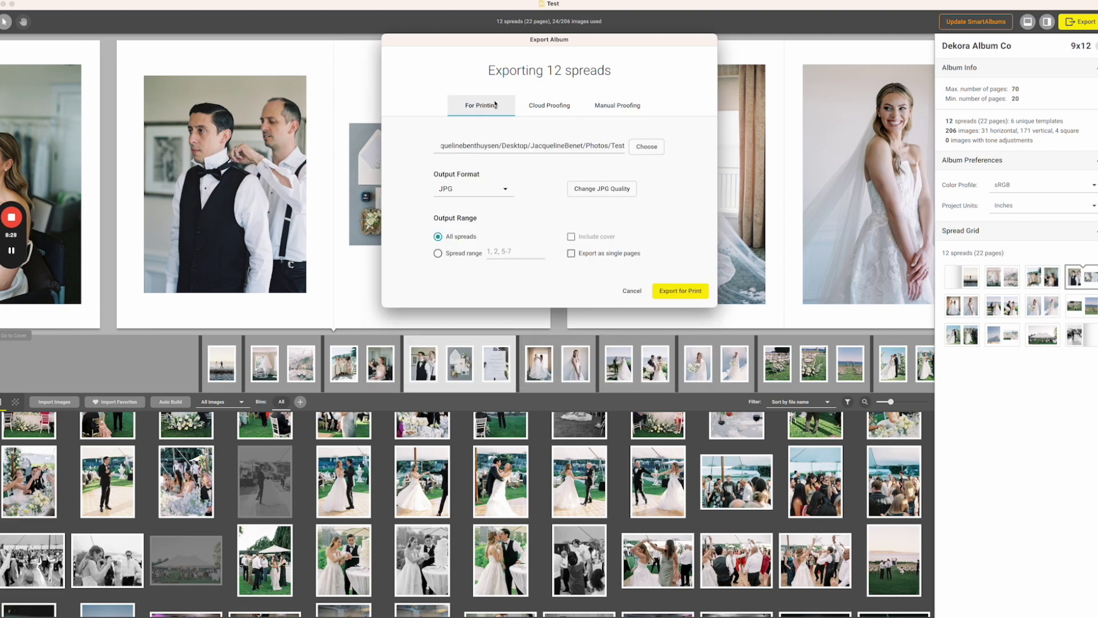